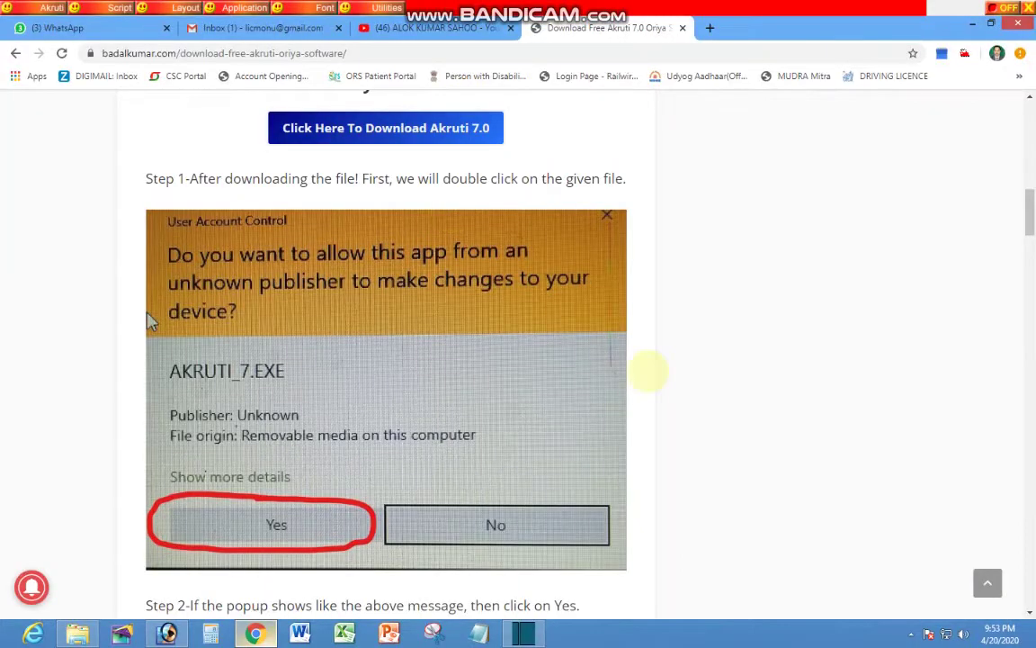
Switch Chrome from the Akruti download tab to the YouTube channel tab
key("ctrl+shift+Tab")
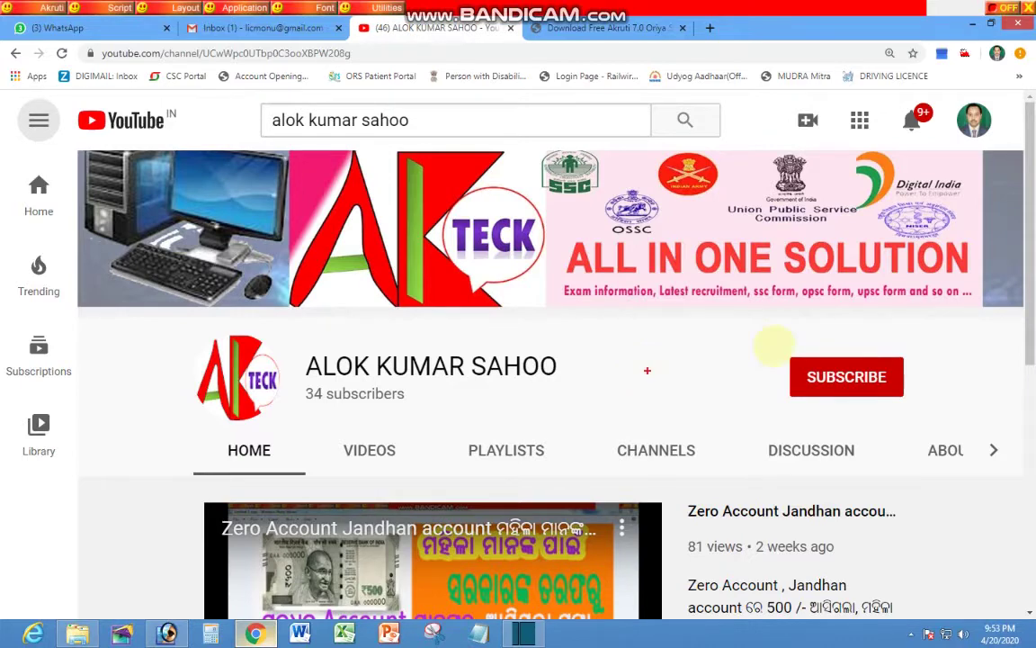
Mark Subscribe with red rings and an arrow, erase them, then show the desktop
left_click_drag(775, 342, 792, 334)
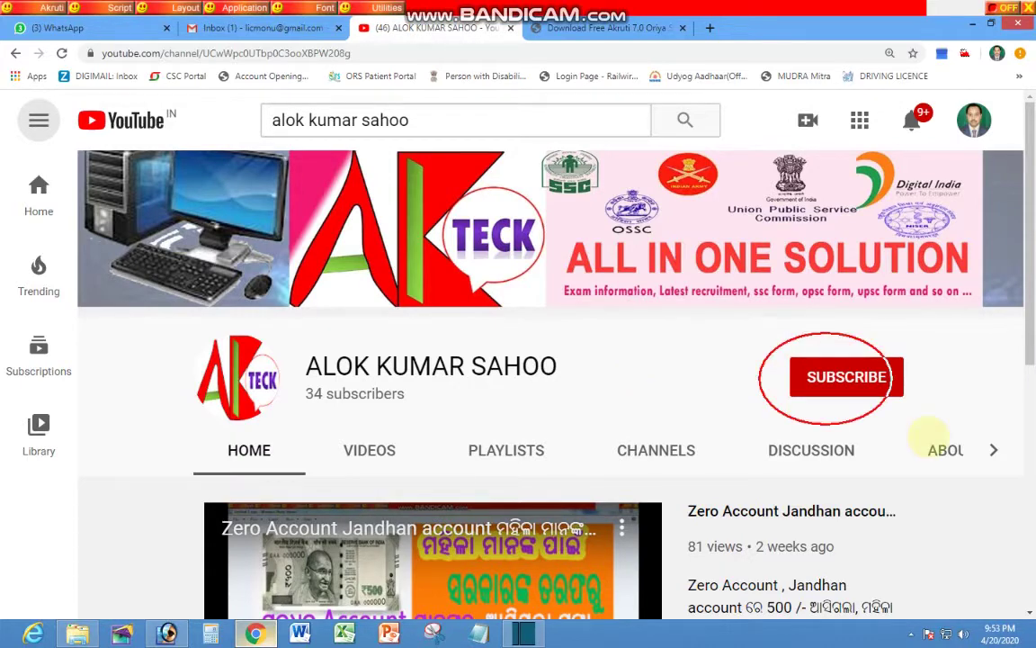
left_click_drag(926, 434, 882, 427)
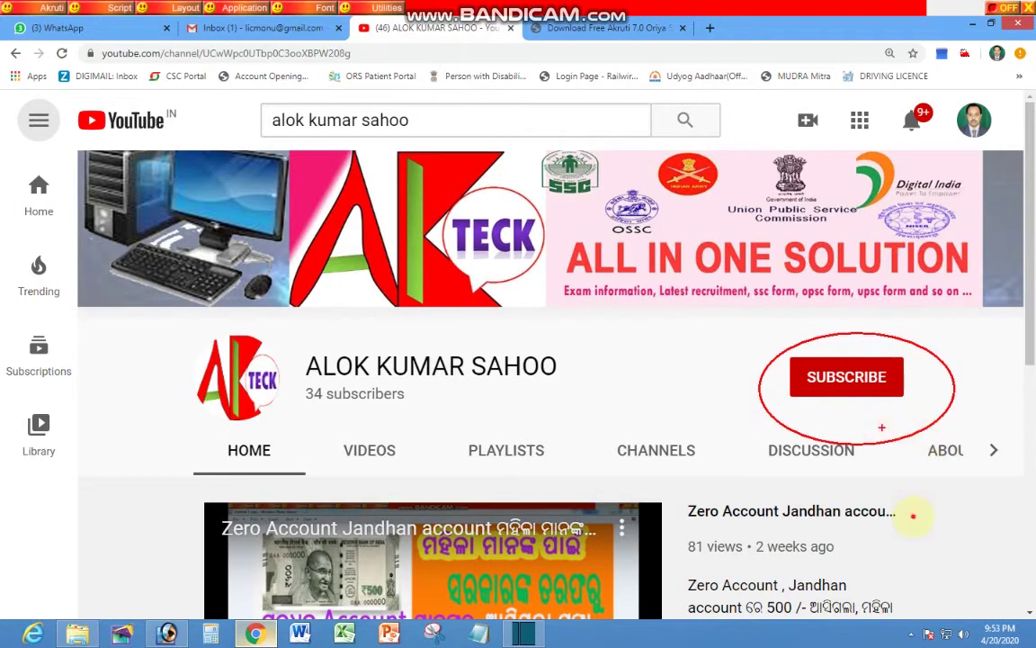
left_click_drag(912, 515, 877, 407)
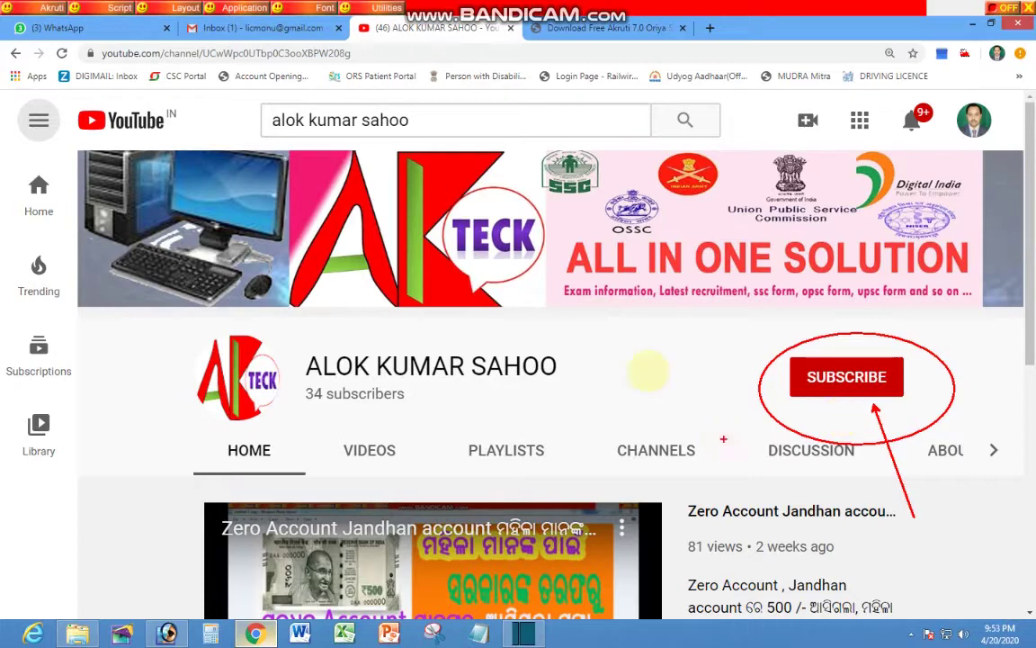
key("Delete")
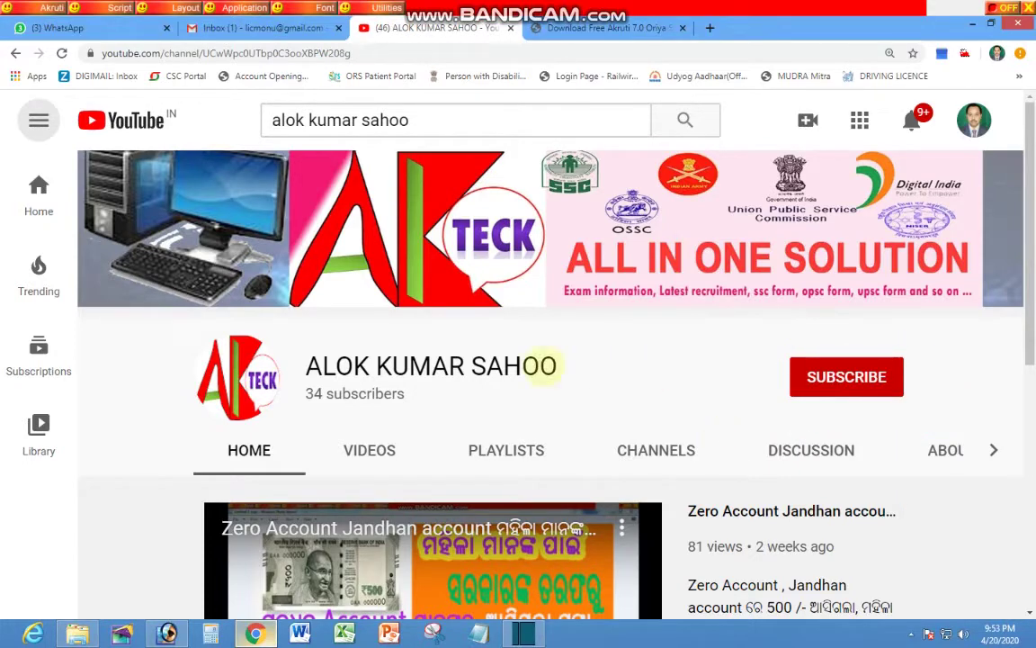
key("super+d")
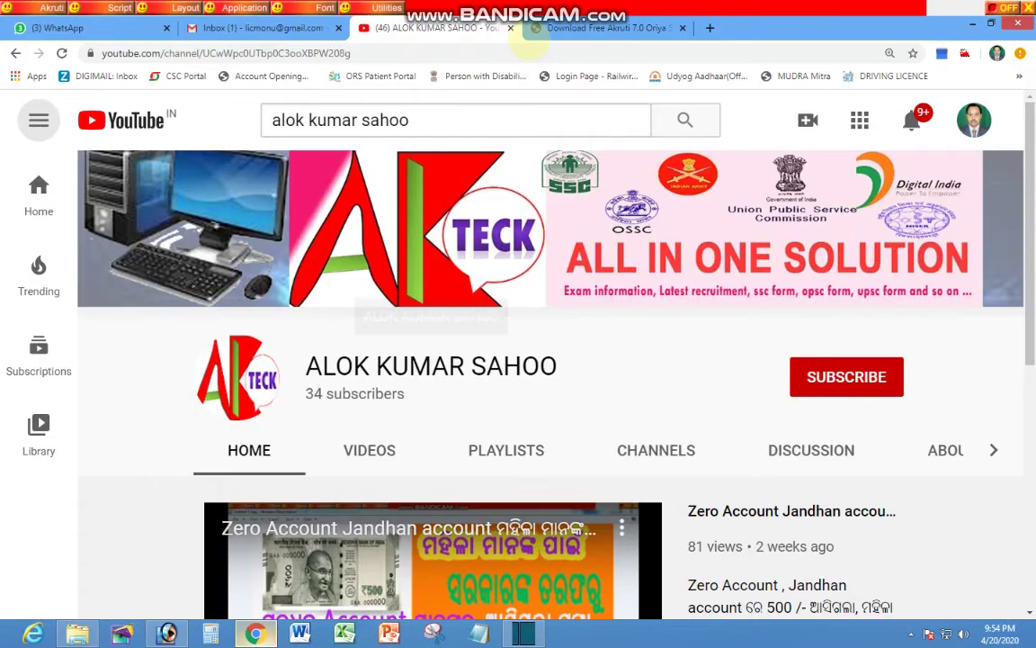
Scroll the Download Free Akruti 7.0 guide through the install steps to Step 6
left_click(540, 28)
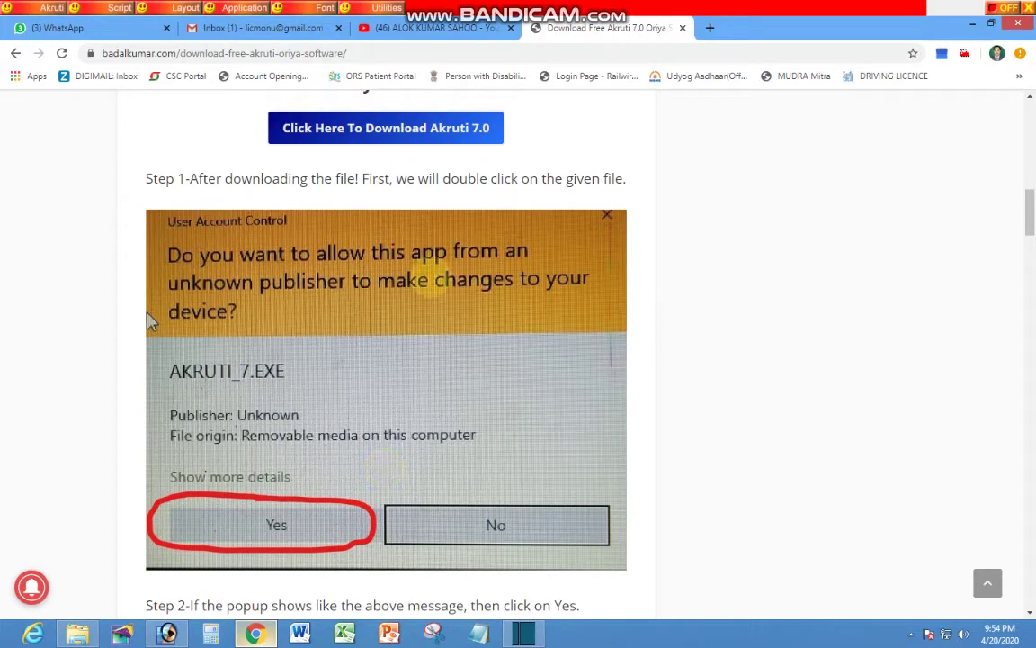
scroll(270, 270, "up", 2)
left_click_drag(504, 329, 252, 246)
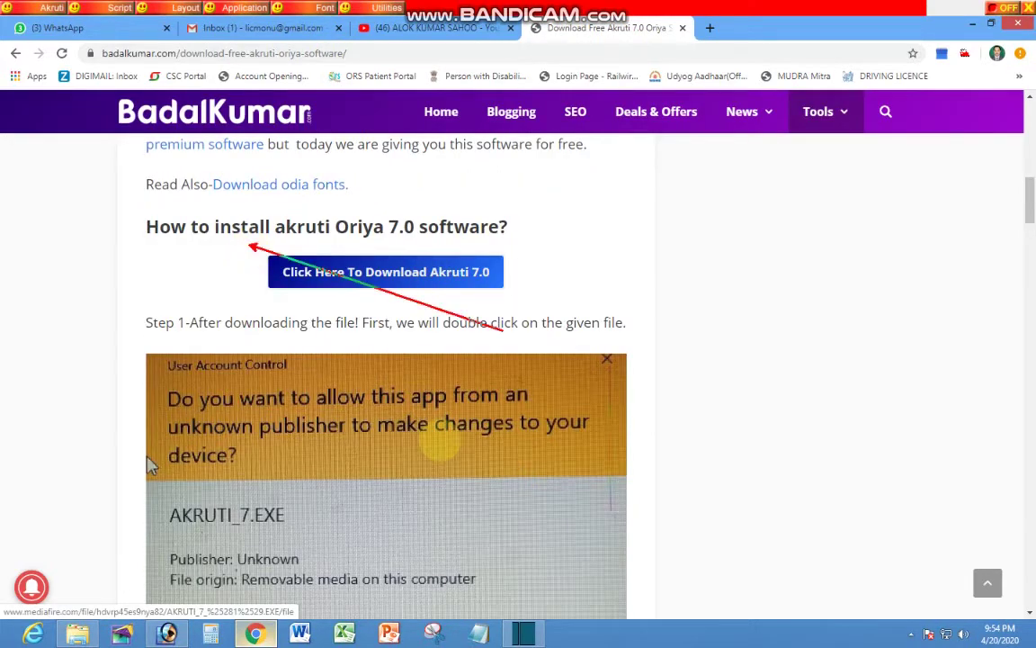
scroll(441, 441, "down", 3)
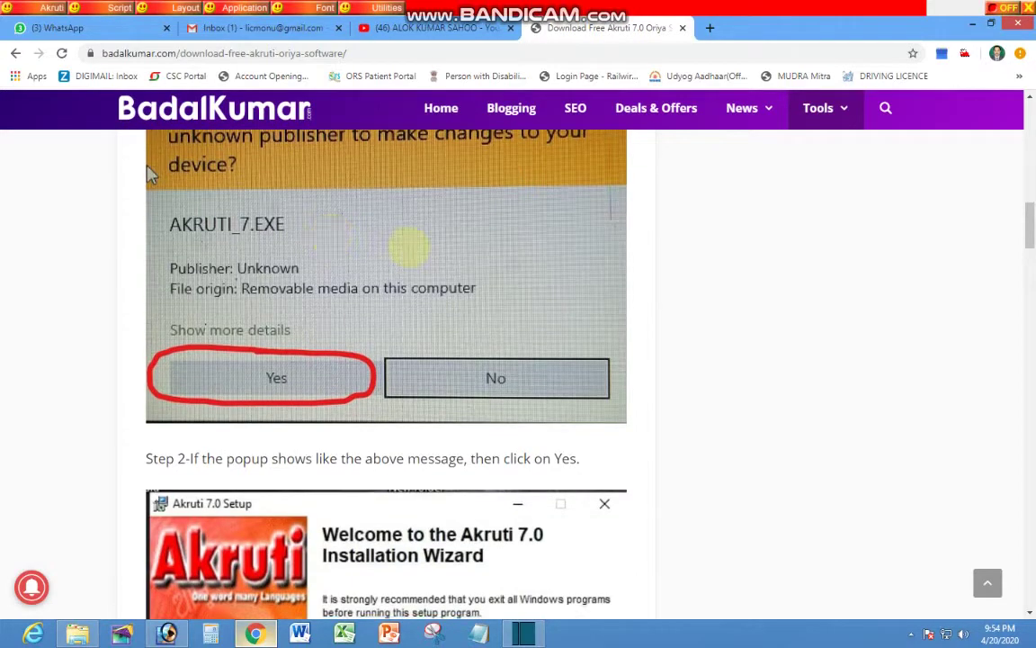
scroll(410, 243, "down", 3)
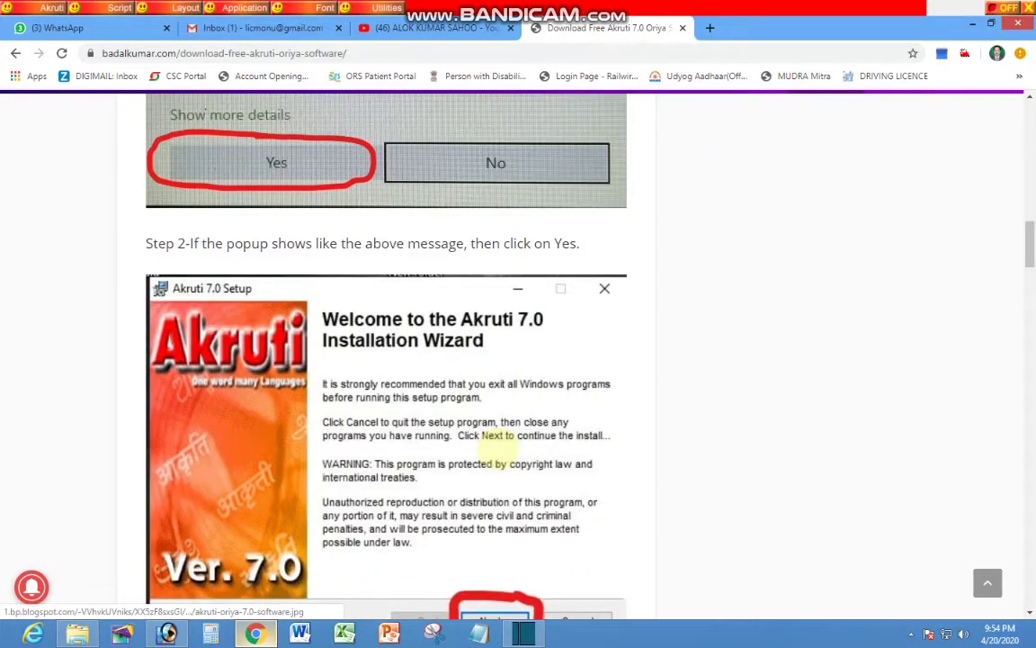
scroll(497, 437, "down", 12)
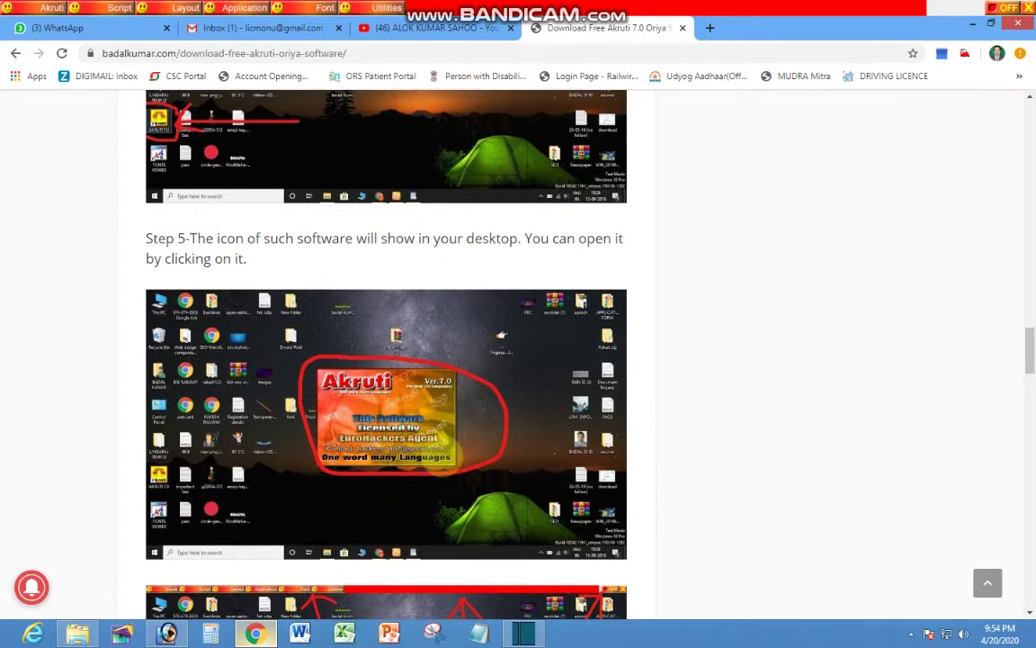
scroll(365, 300, "down", 3)
scroll(392, 215, "down", 2)
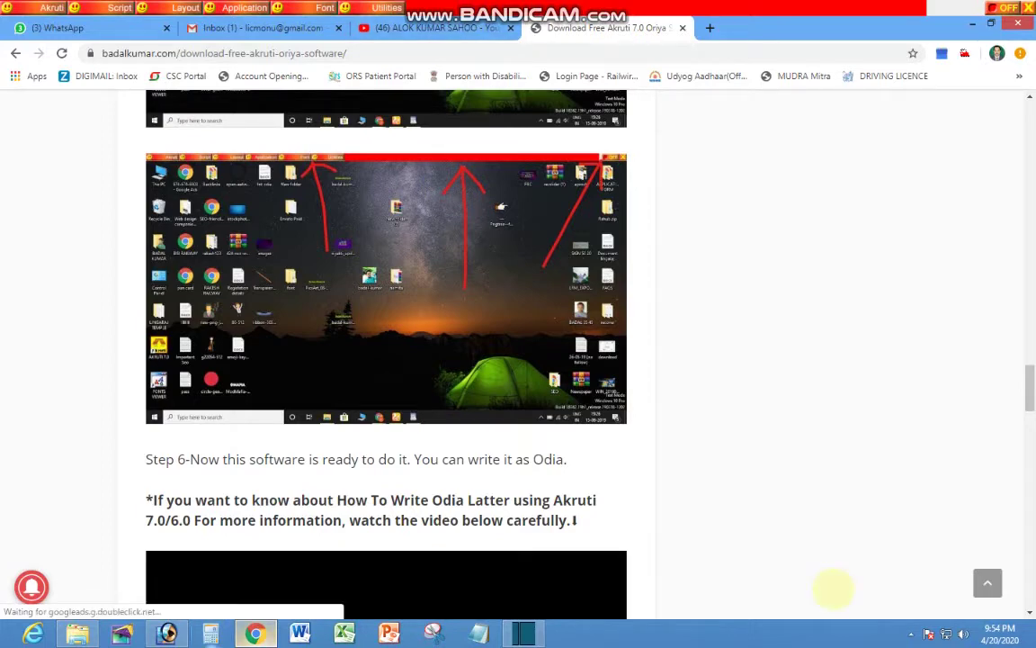
Launch AKRUTI 7.0 from the desktop, dismiss the engine-running notice, and switch typing ON
left_click(255, 633)
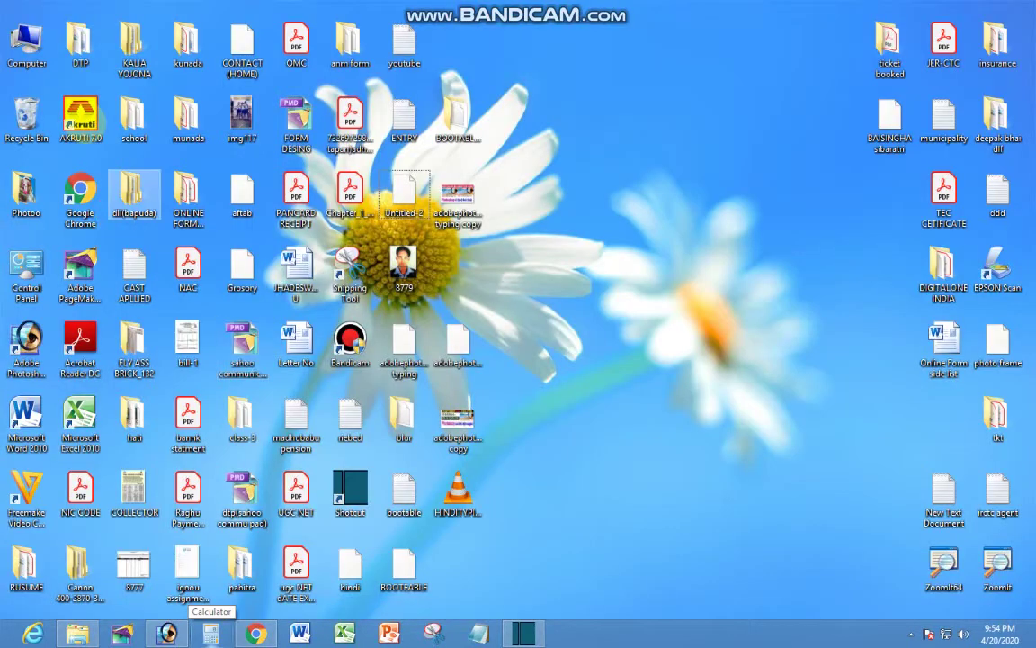
left_click(86, 119)
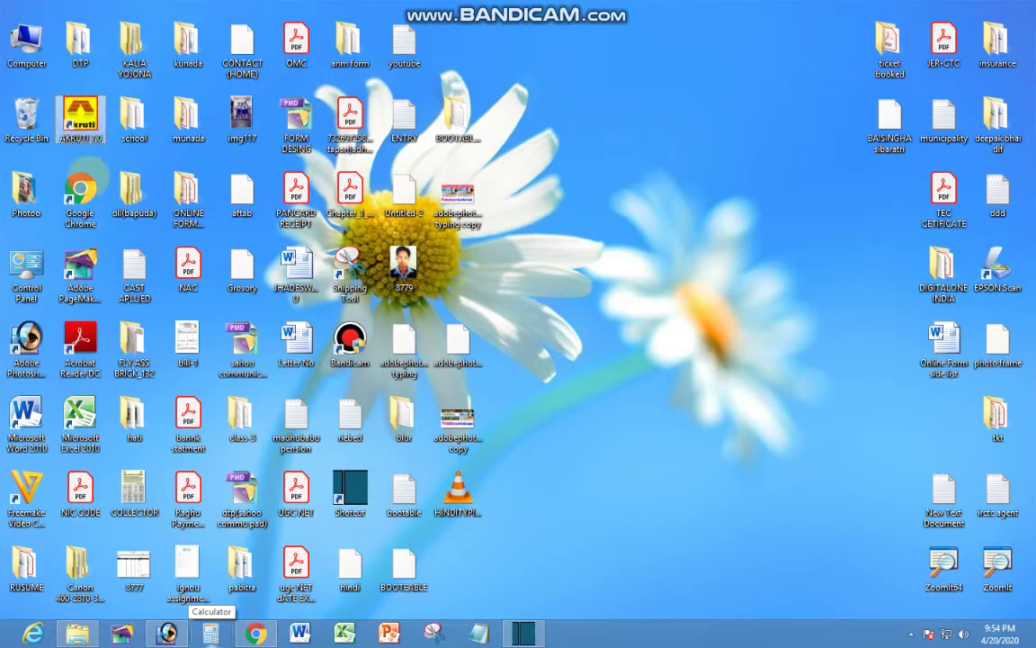
double_click(80, 122)
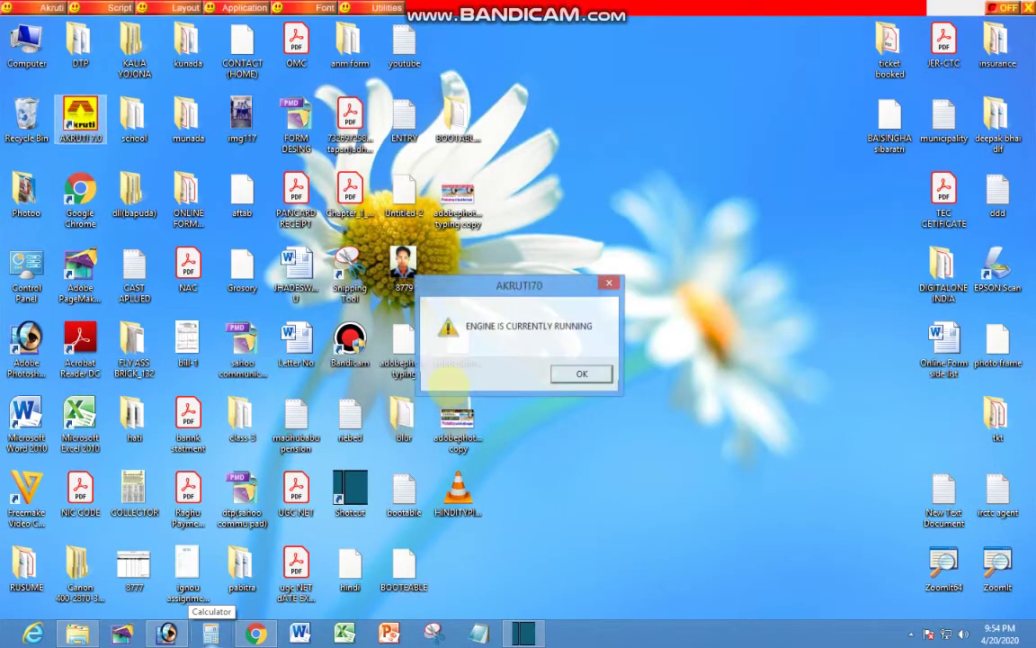
key("Return")
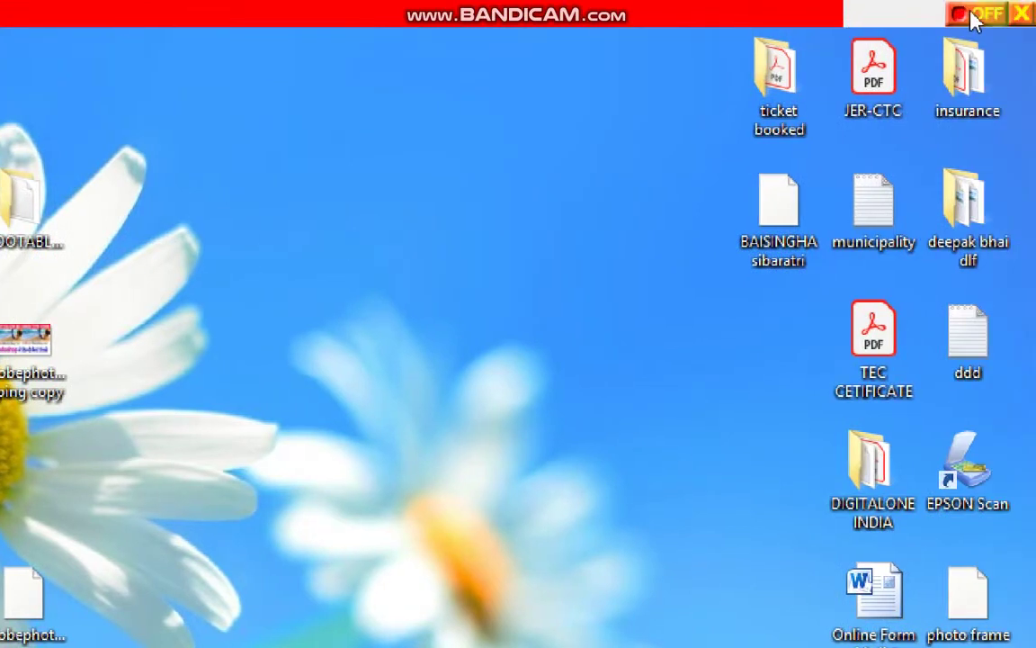
left_click(971, 16)
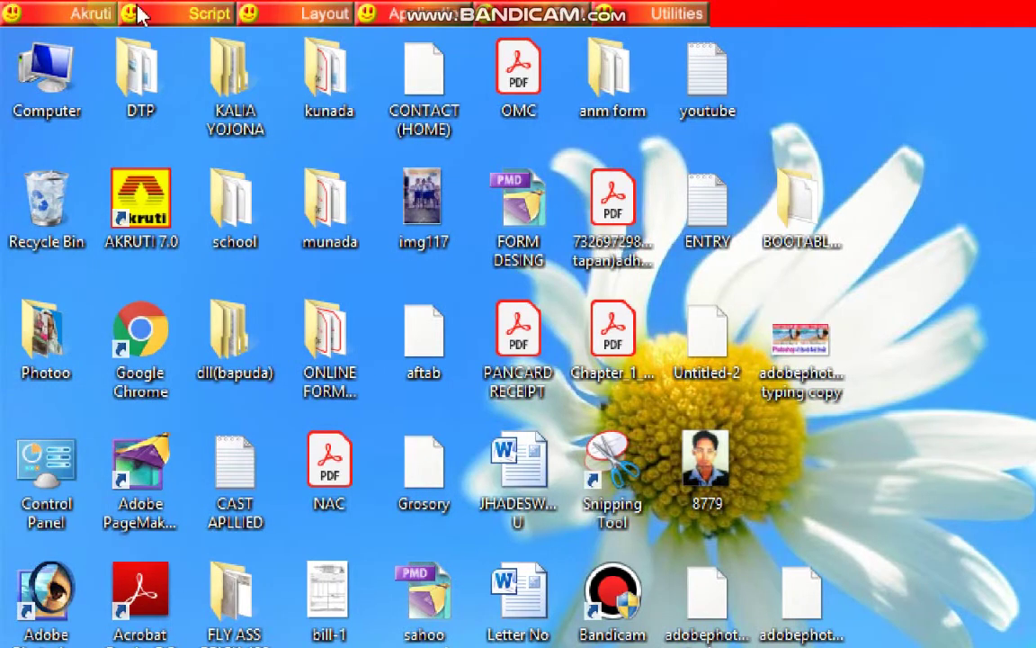
Confirm Oriya is checked in the Script menu, then open the Akruti menu
left_click(140, 14)
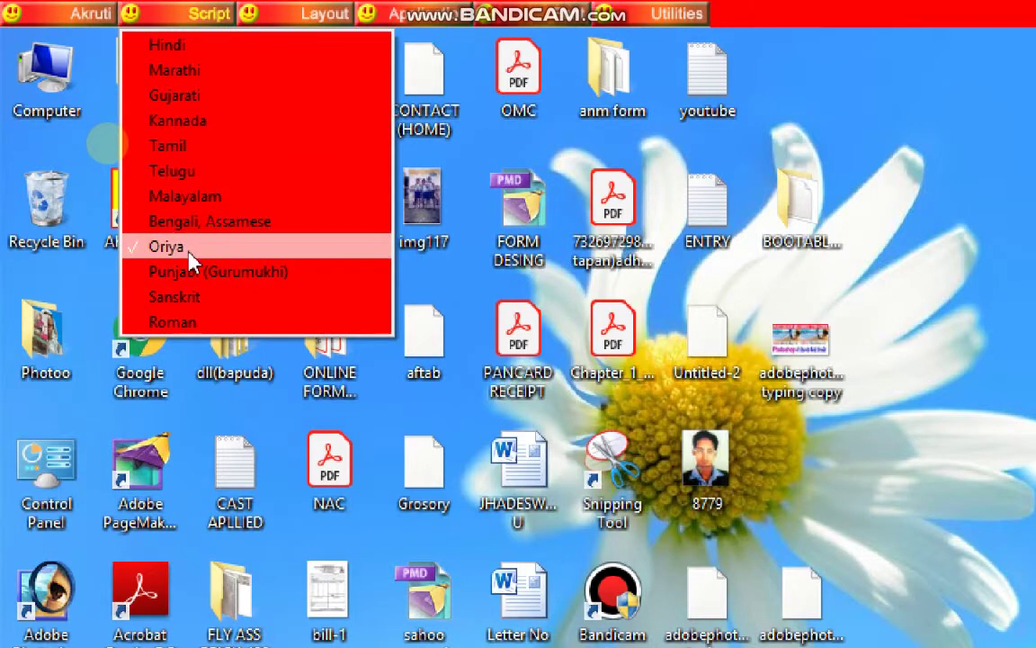
left_click(44, 10)
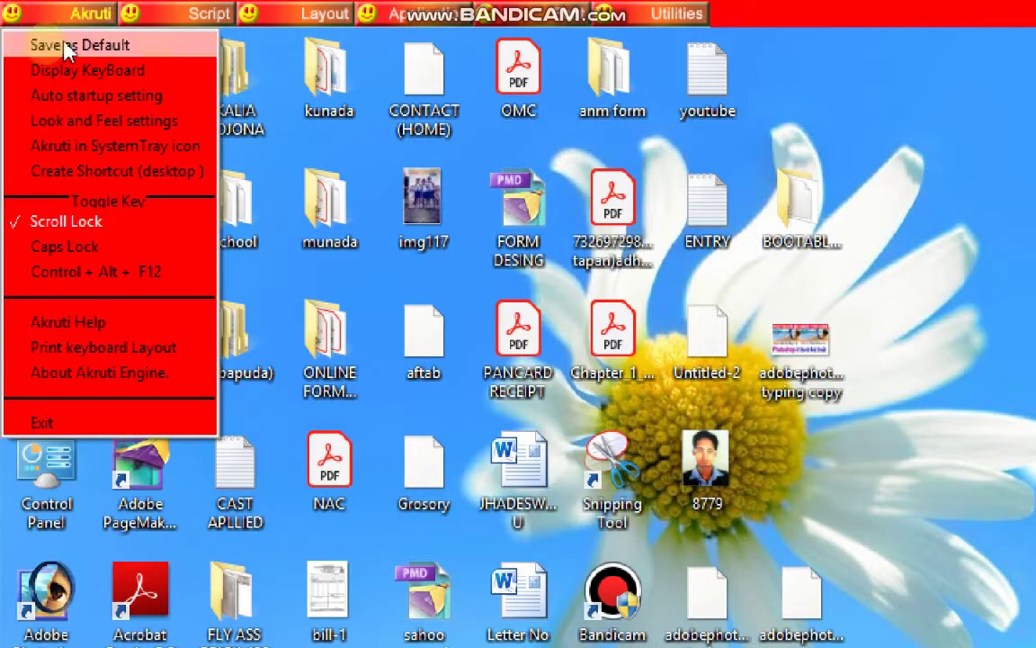
Show the English Phonetic Oriya keyboard layout fully in view and tick a key in red
left_click(85, 69)
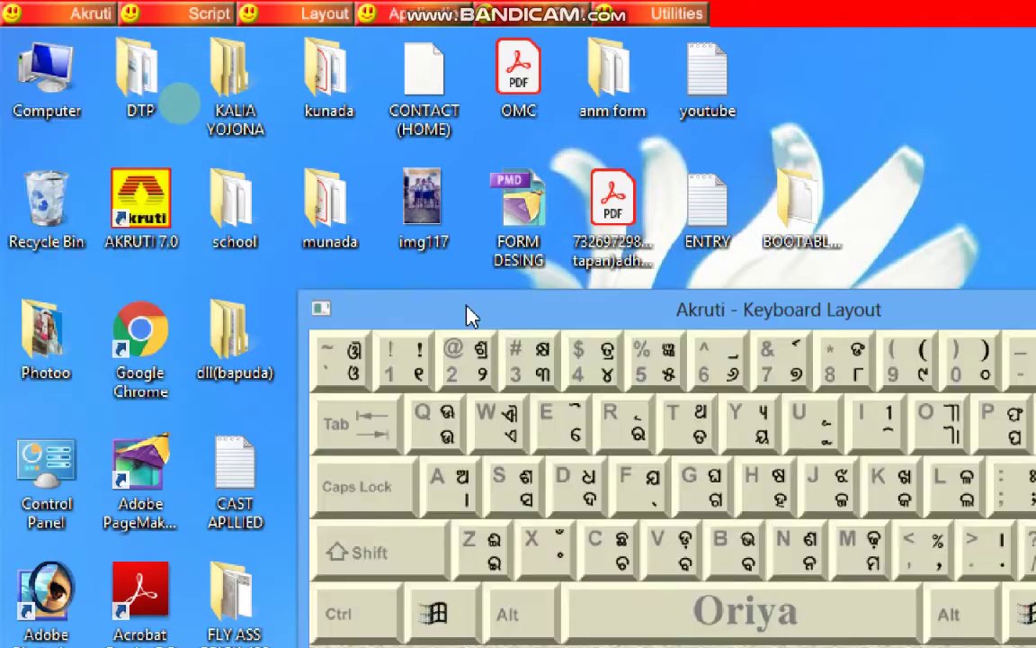
left_click_drag(468, 314, 215, 152)
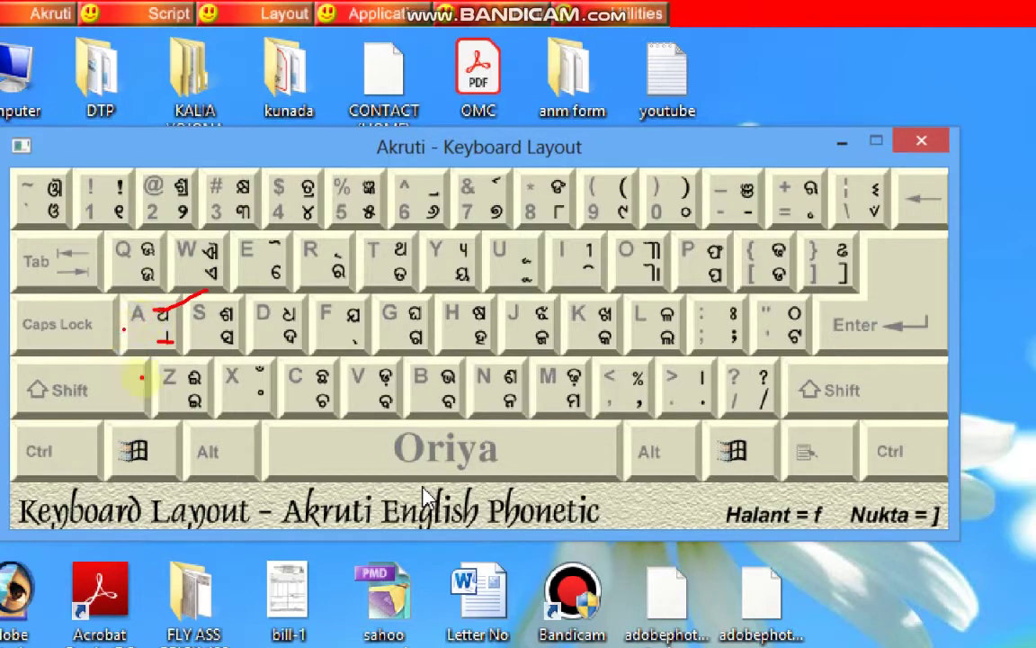
left_click_drag(106, 388, 149, 376)
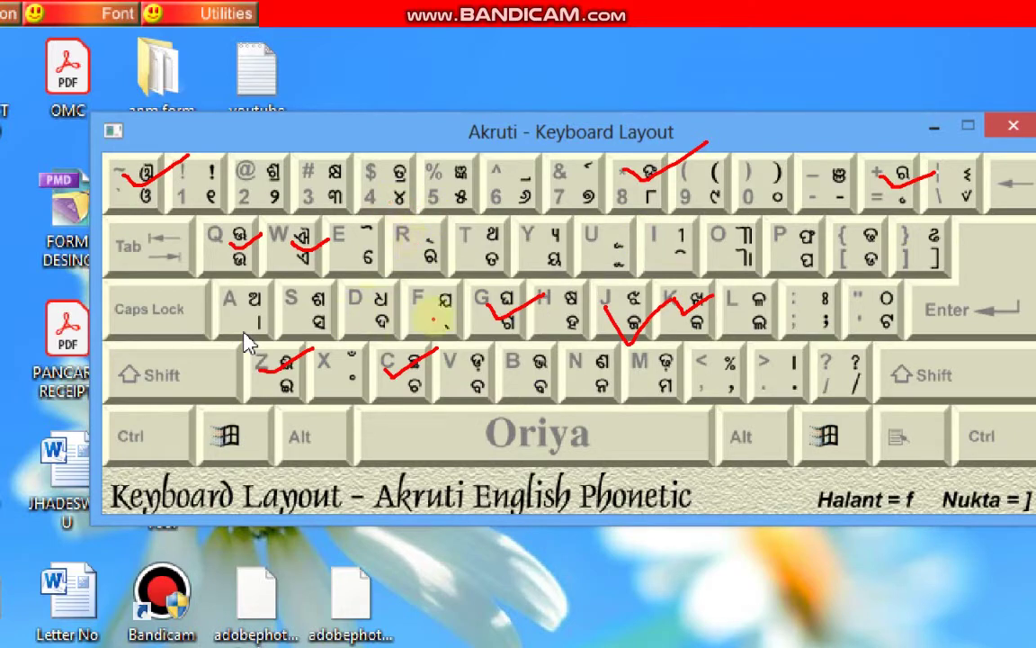
left_click(423, 309)
mouse_move(411, 288)
left_mouse_down()
mouse_move(416, 314)
mouse_move(441, 287)
mouse_move(521, 267)
left_mouse_up()
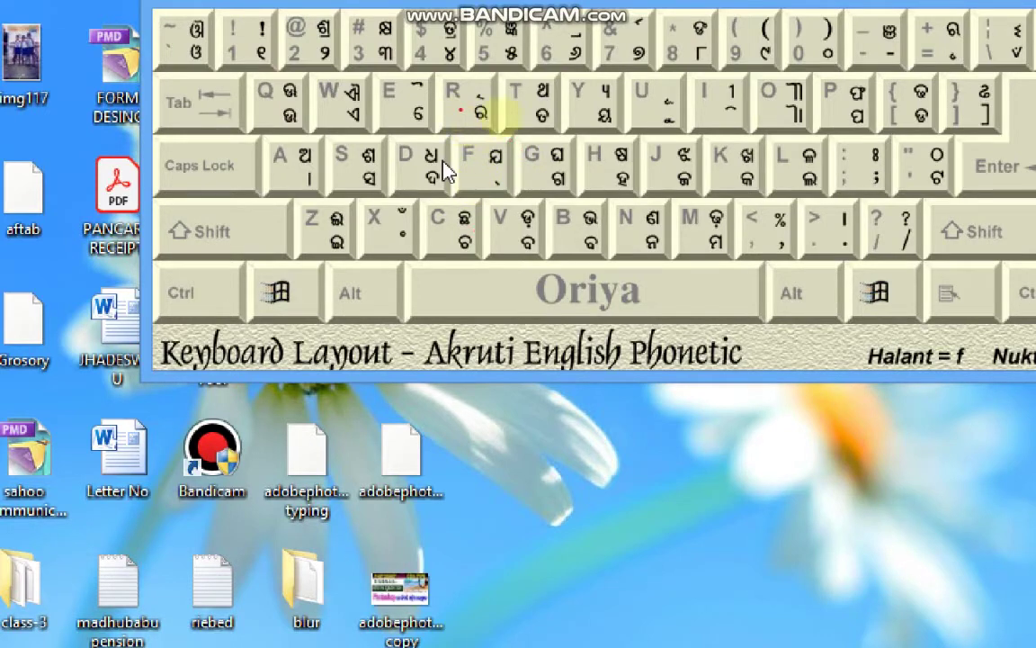
left_click_drag(474, 163, 570, 145)
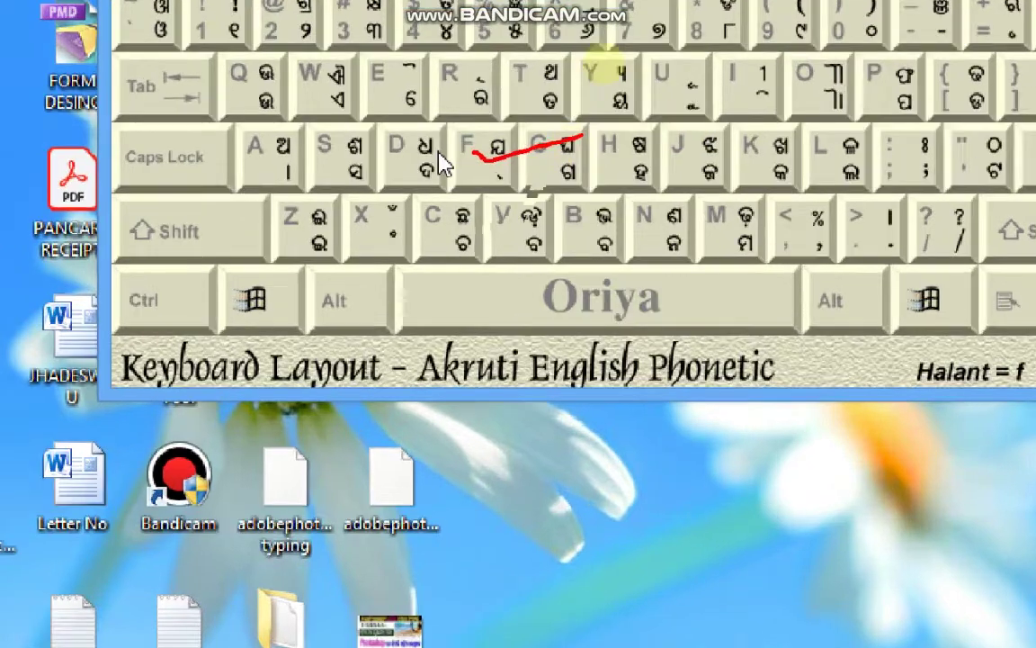
left_click_drag(539, 184, 702, 181)
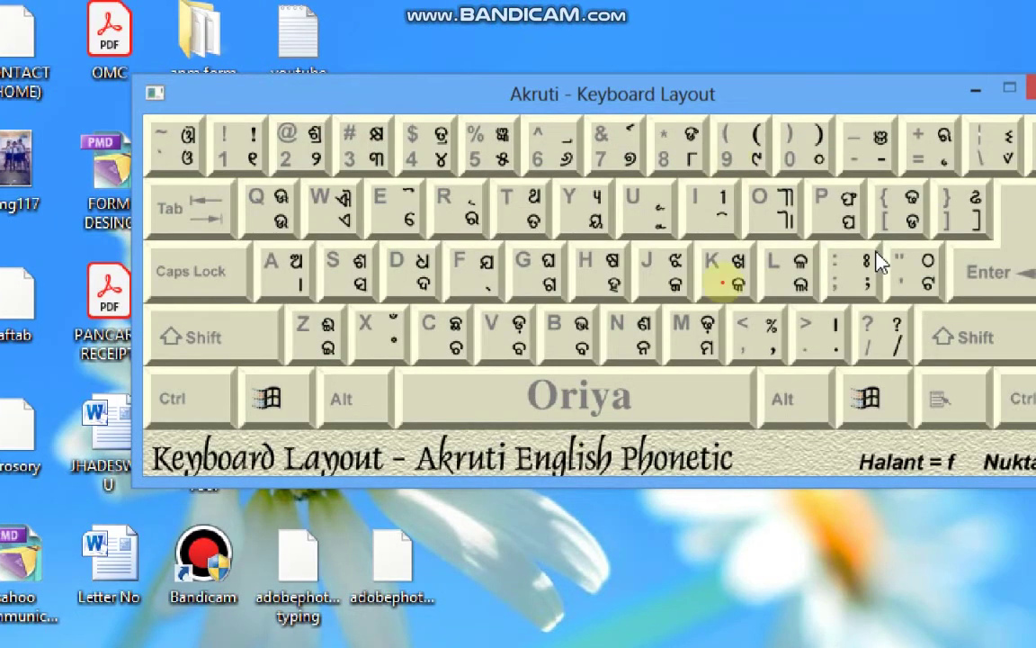
left_click(679, 120)
left_click_drag(679, 126, 742, 92)
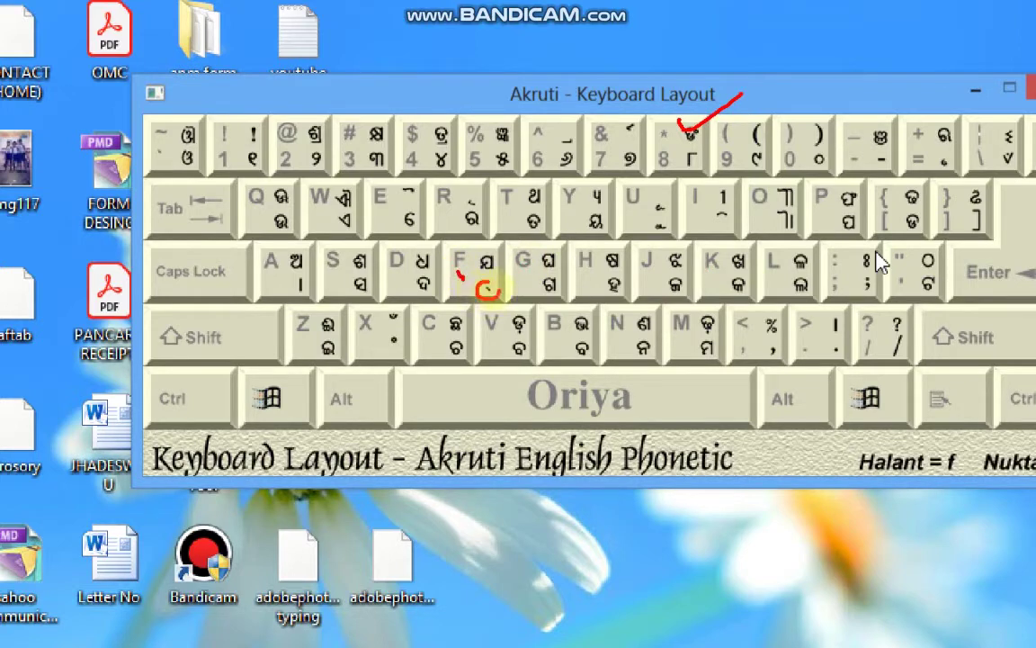
left_click_drag(498, 284, 491, 290)
left_click(717, 264)
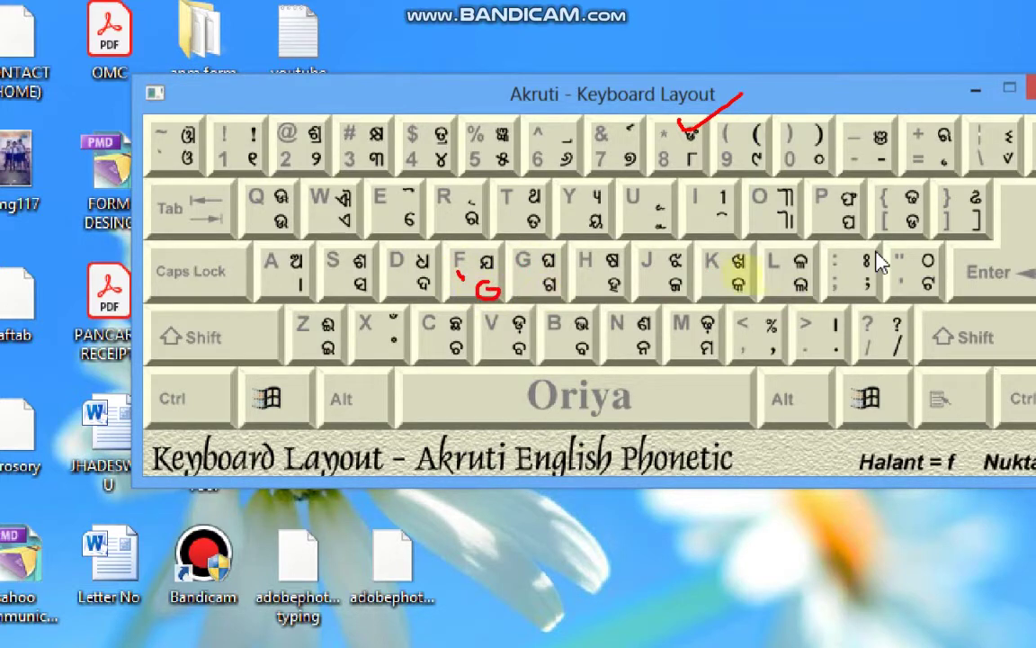
left_click_drag(719, 264, 772, 256)
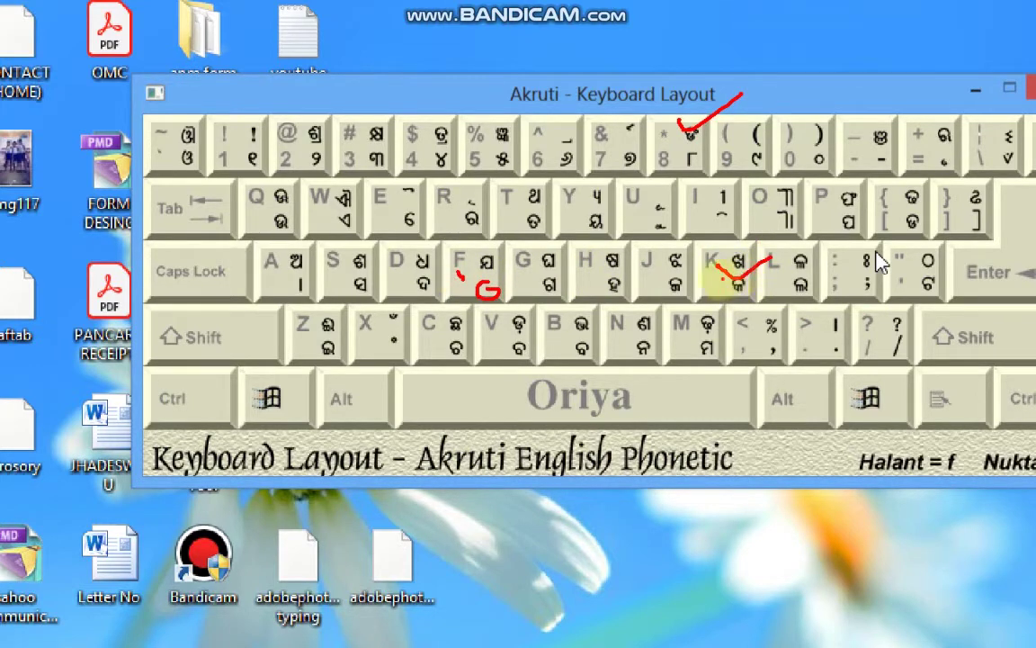
left_click_drag(721, 282, 745, 279)
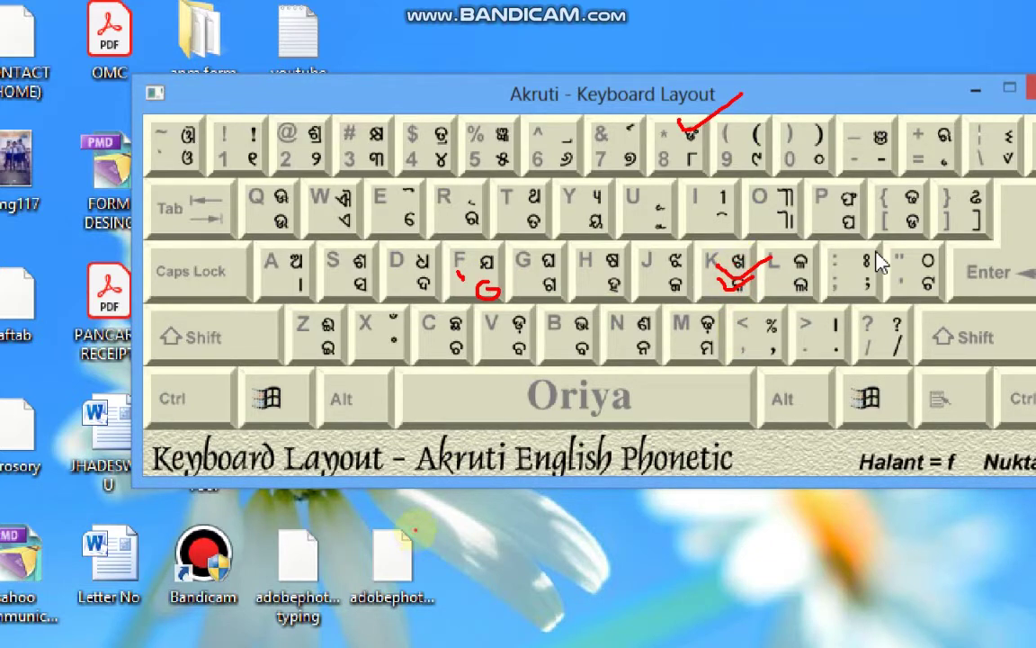
left_click(592, 478)
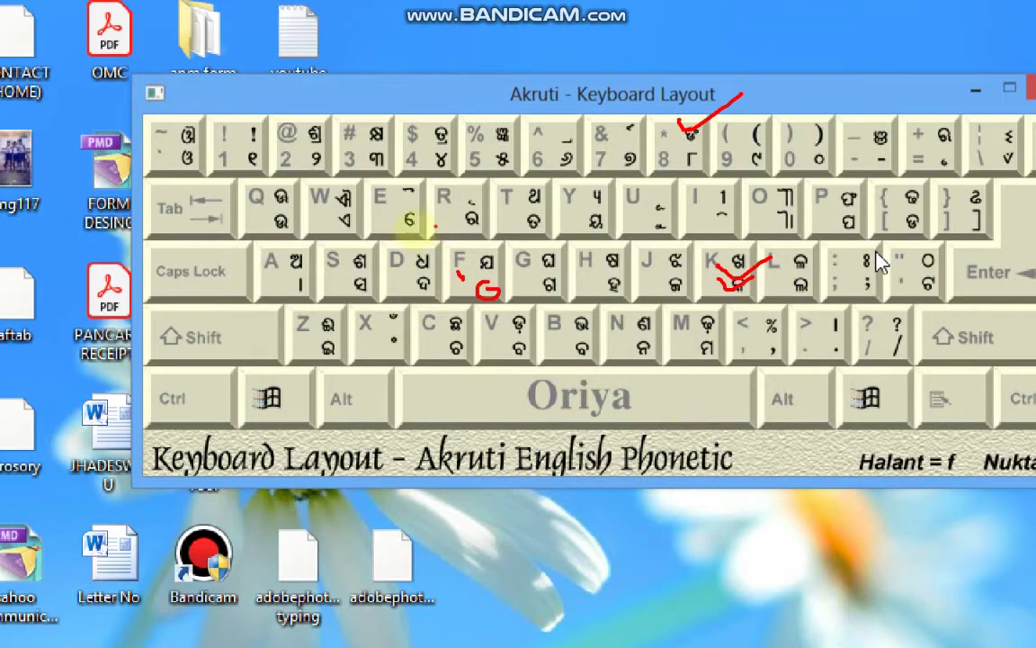
left_click(341, 155)
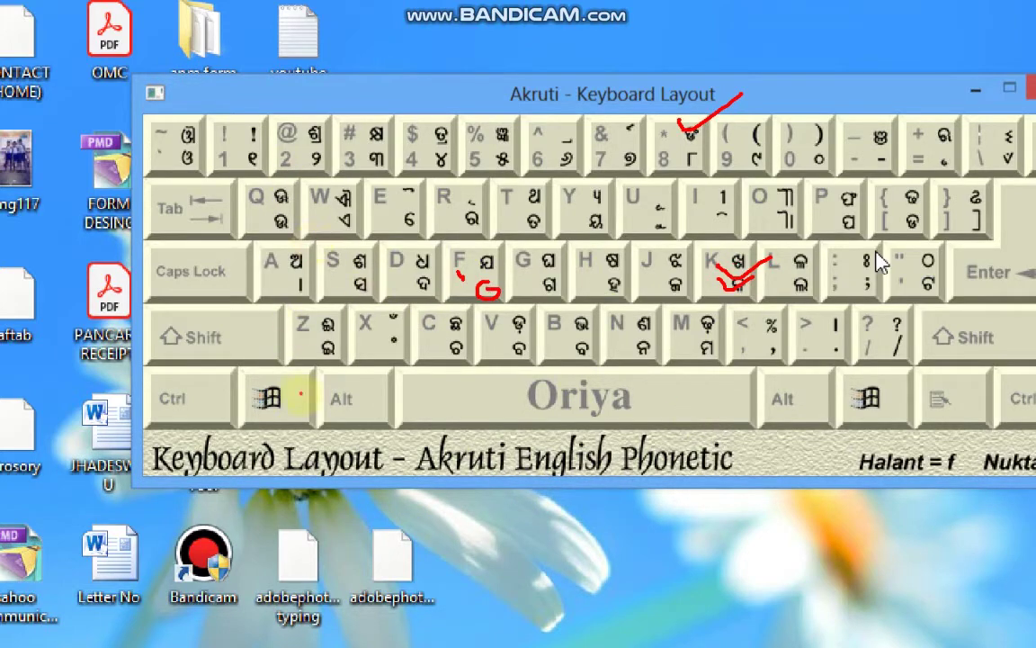
key("Escape")
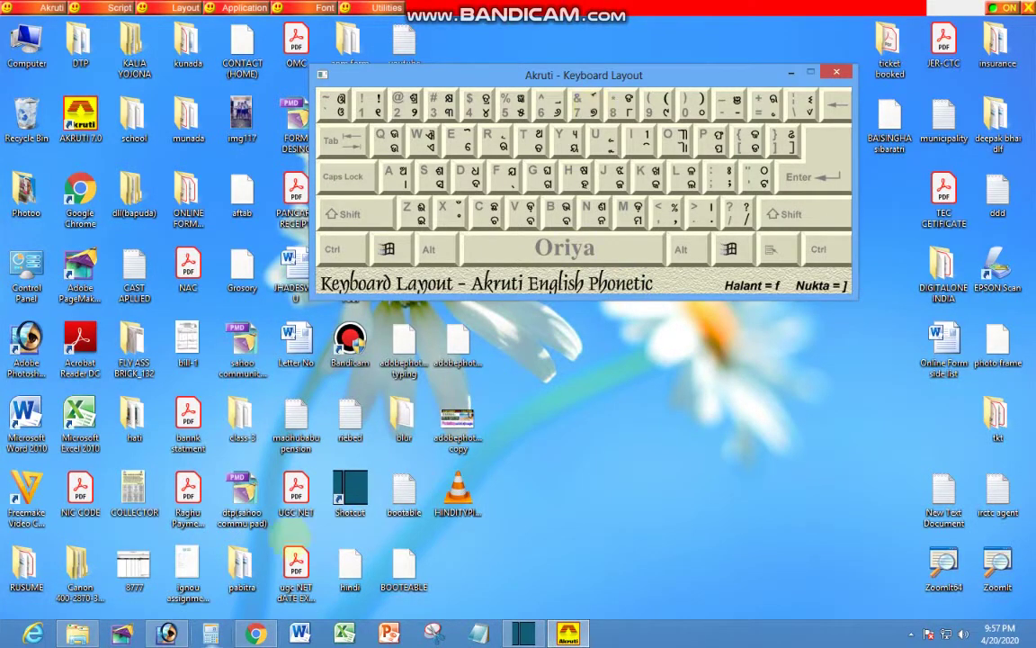
In Photoshop, select the କିପରି text, then minimise the adobephotoshoPODIA.psd poster document
key("alt+Tab")
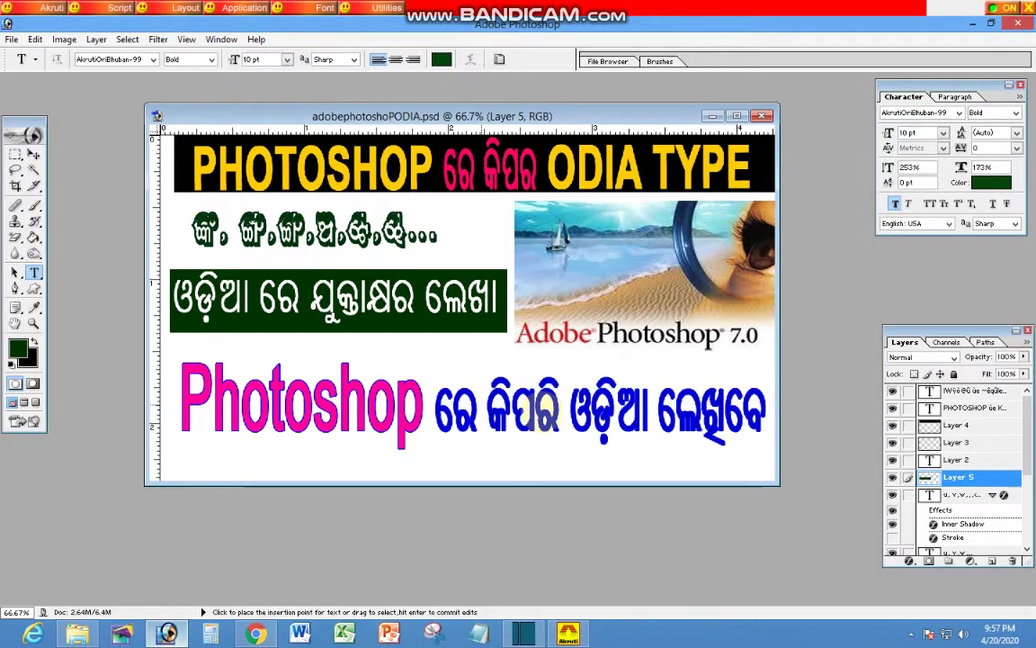
double_click(540, 411)
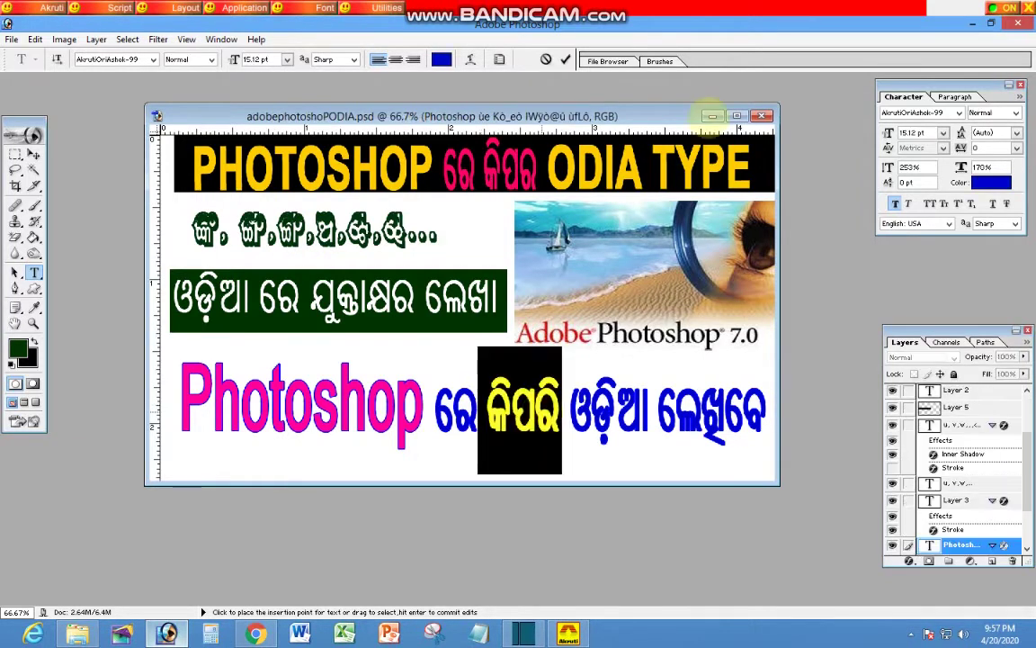
left_click(711, 115)
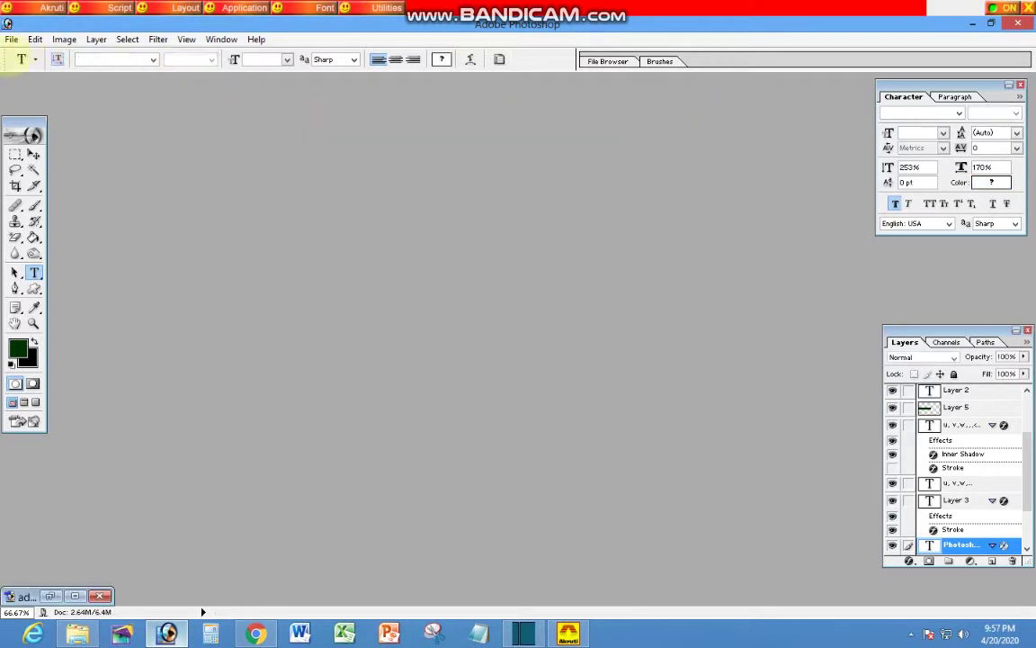
Create a new 1280×720 Untitled-1 document
left_click(11, 39)
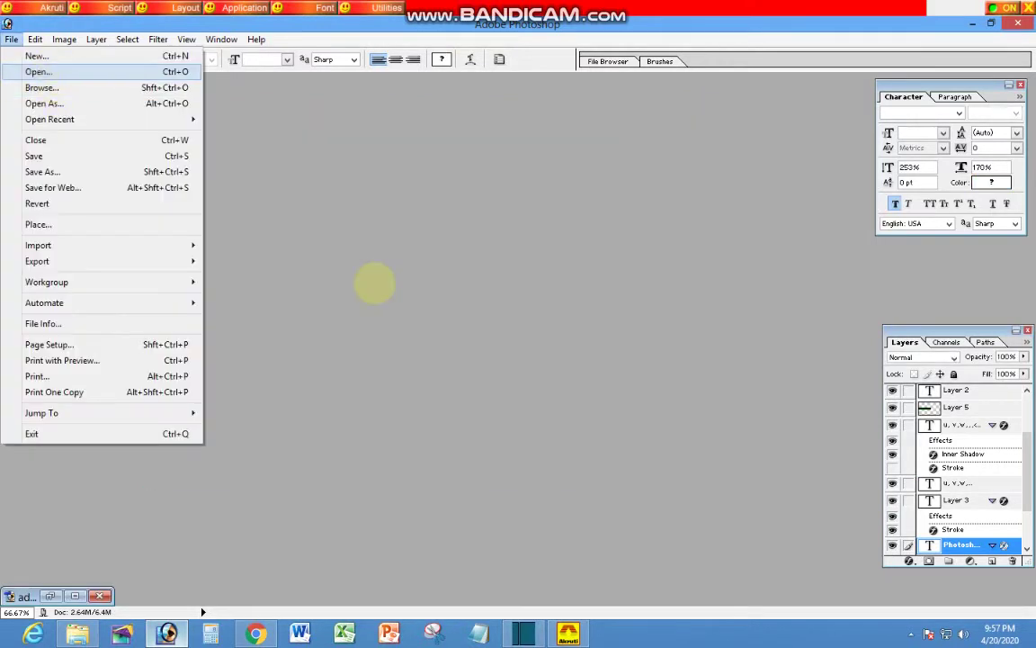
left_click(374, 284)
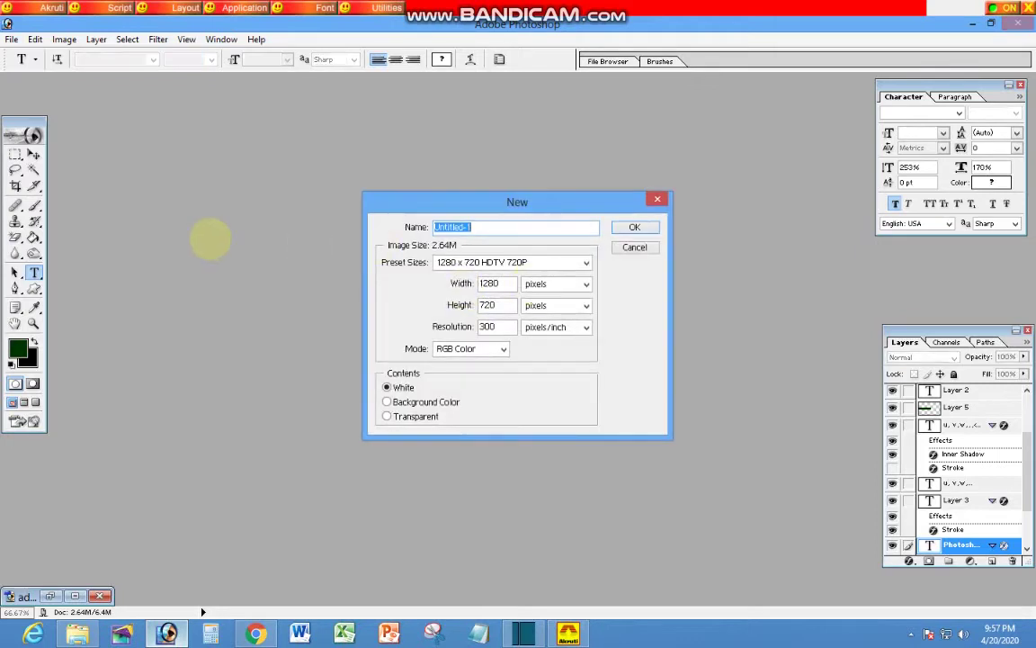
key("Return")
Type 'kipari' on the canvas and set it in AkrutiOriKonark-99, showing କିପରି
left_click(210, 239)
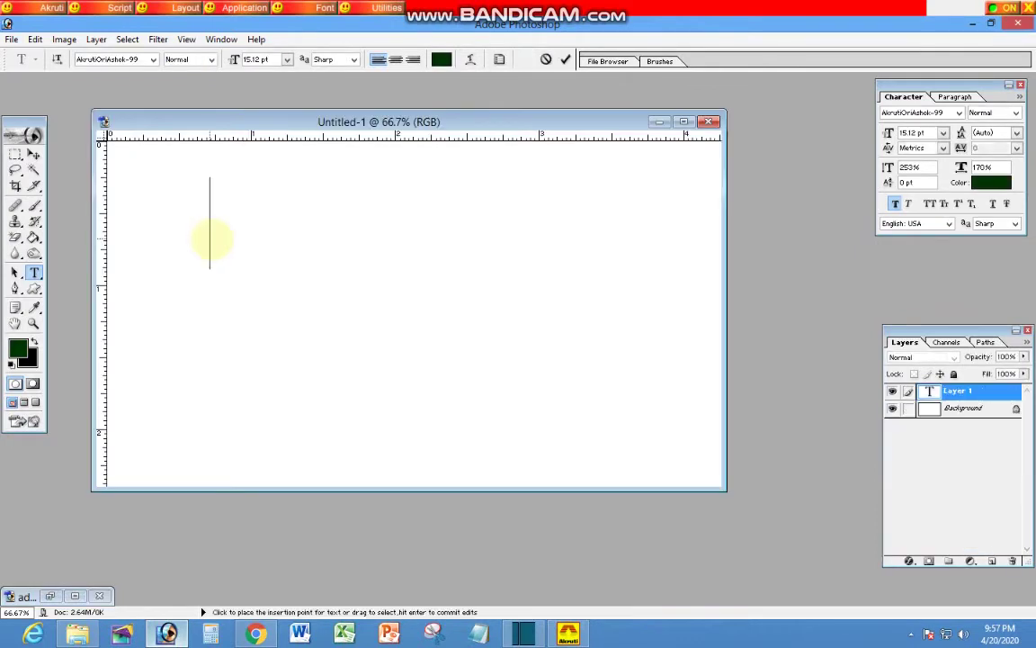
type("kipari")
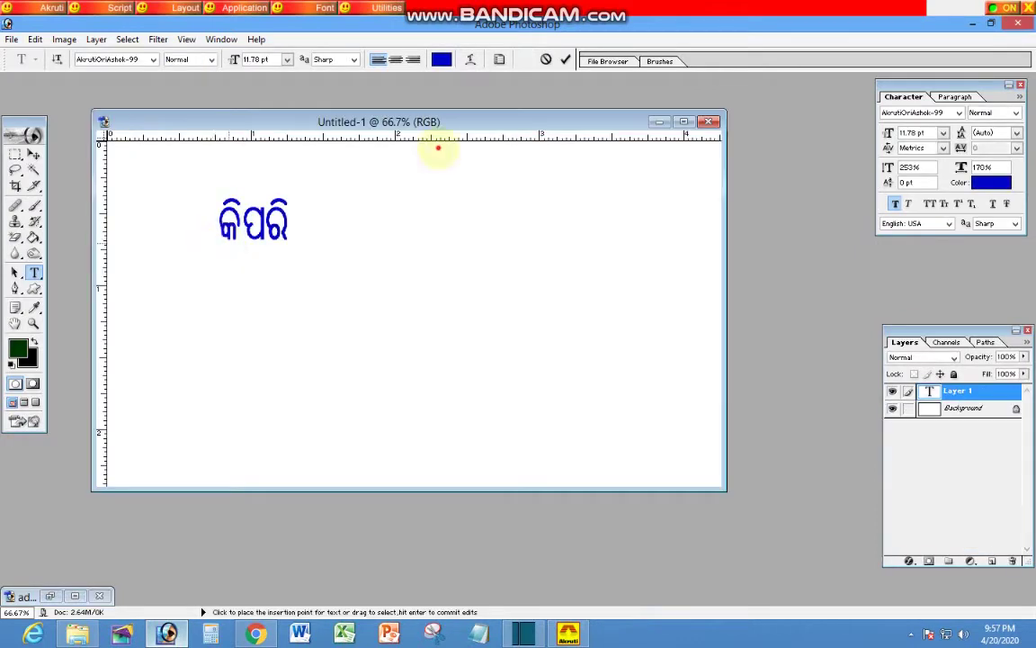
key("ctrl+a")
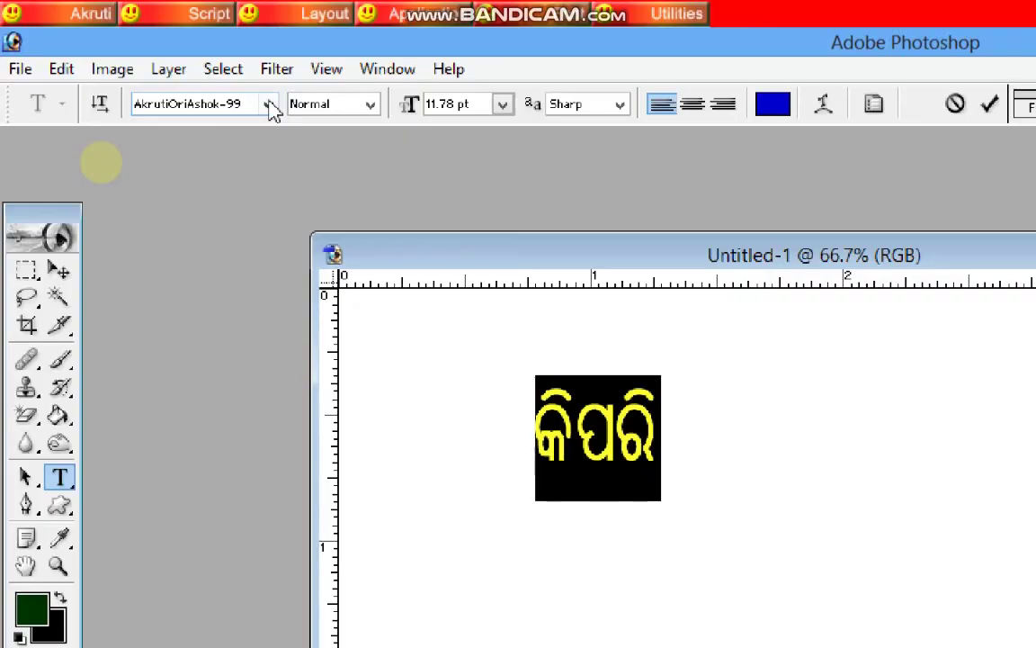
left_click(268, 105)
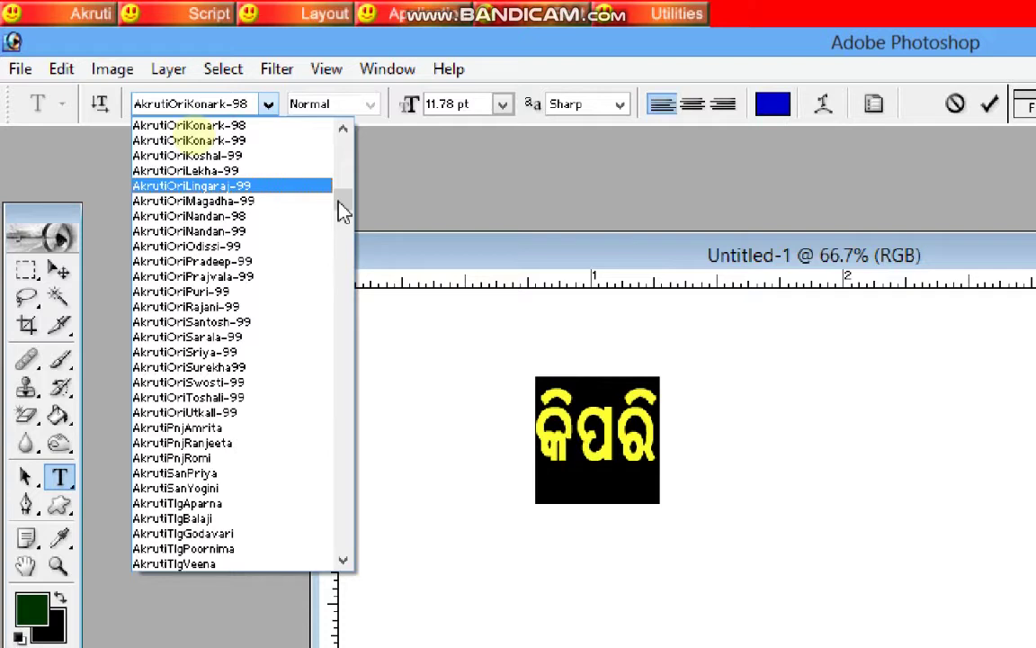
scroll(342, 211, "up", 6)
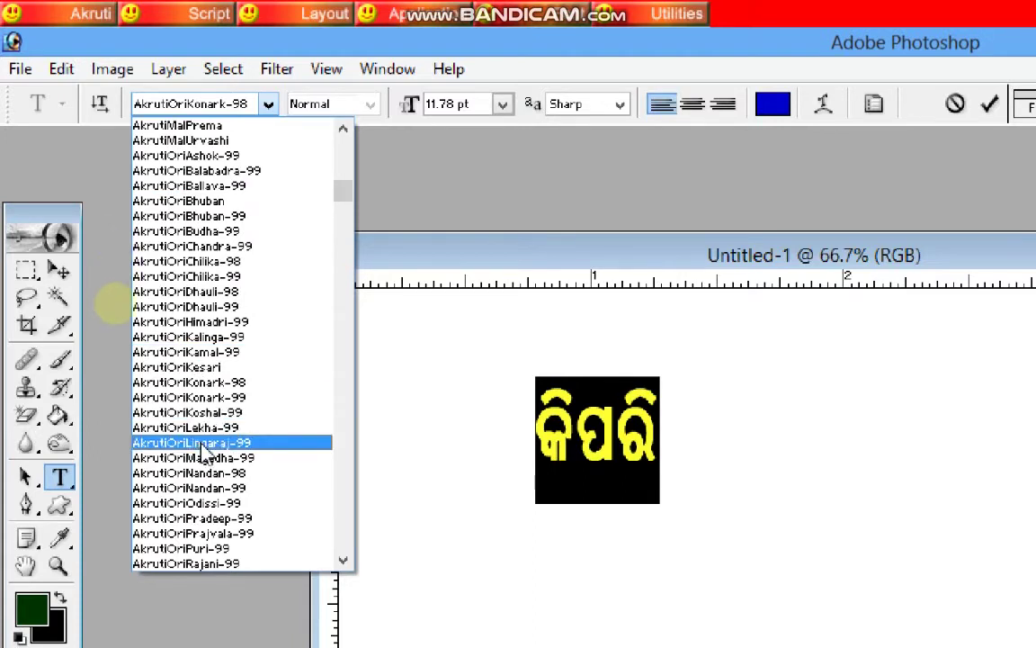
scroll(209, 212, "down", 9)
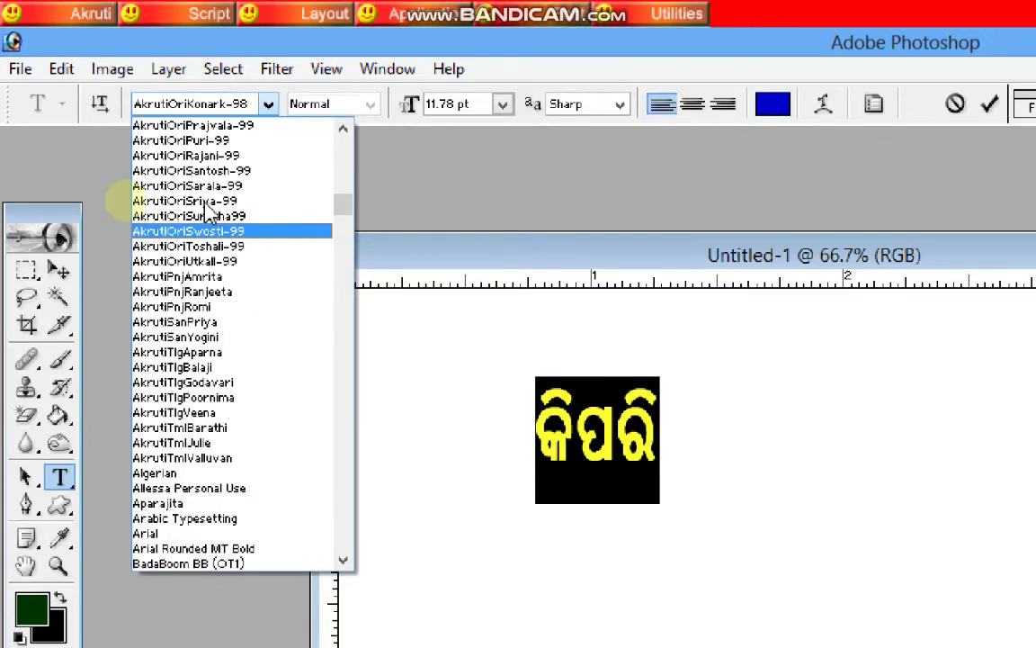
left_click(209, 212)
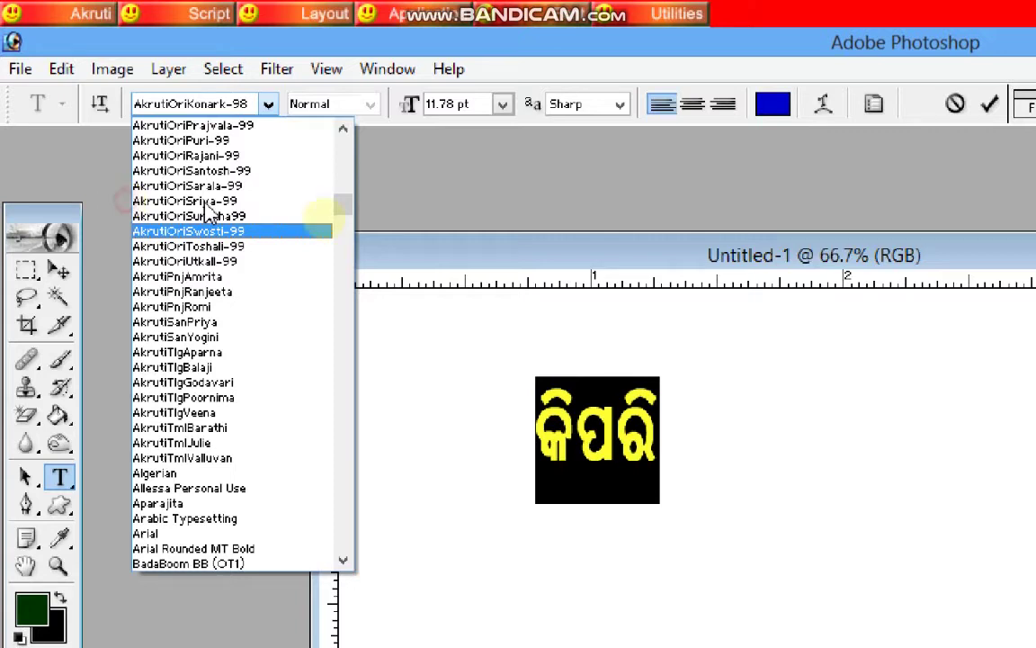
left_click(567, 70)
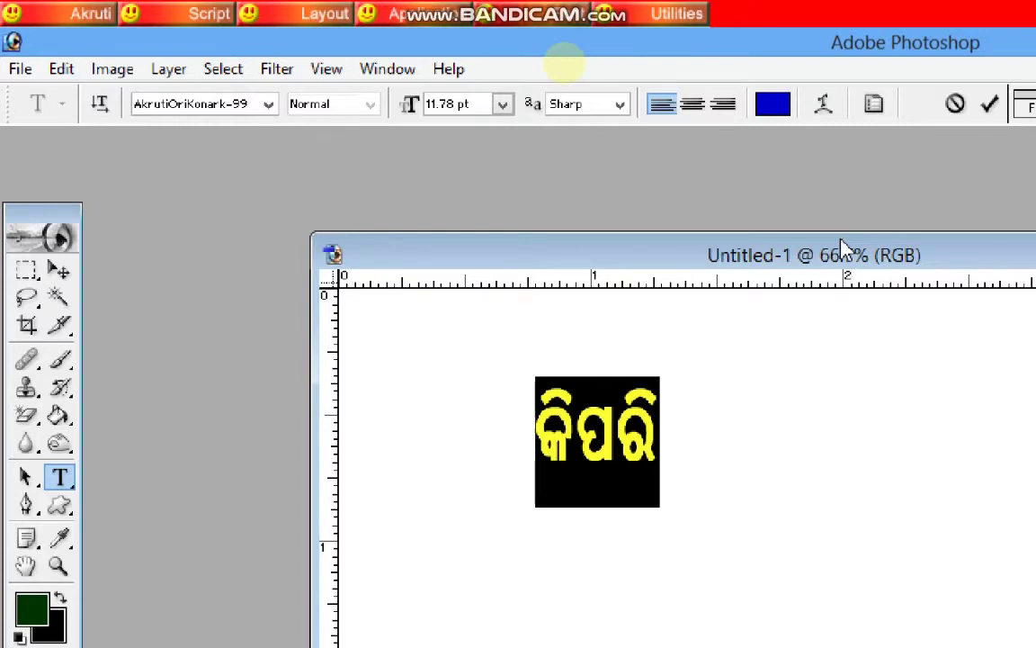
double_click(844, 247)
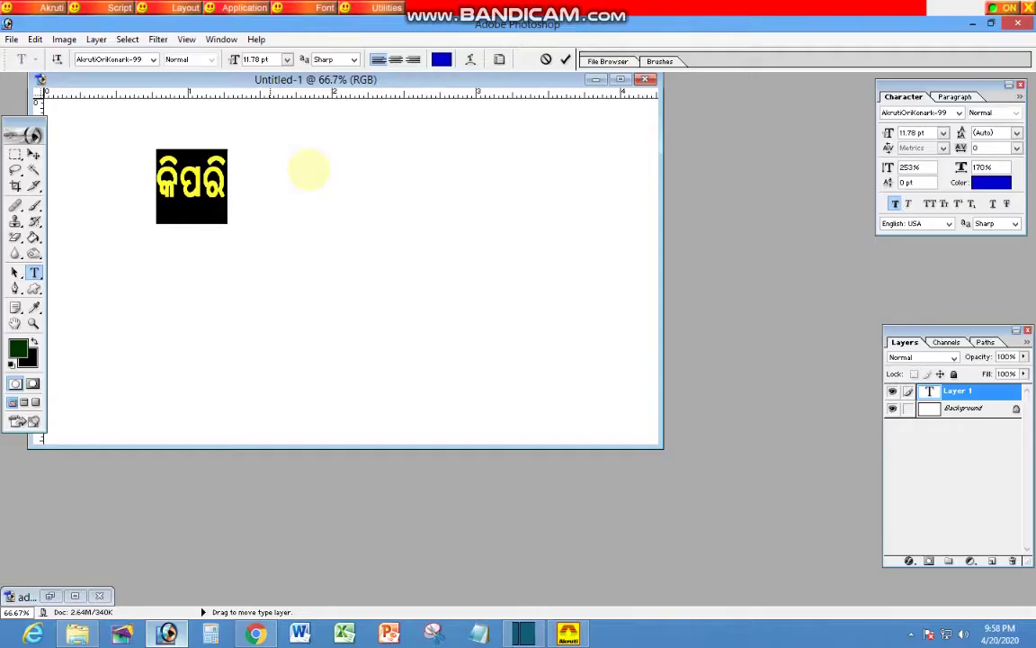
Replace the word କିପରି with the Odia vowel ଅ
left_click(300, 200)
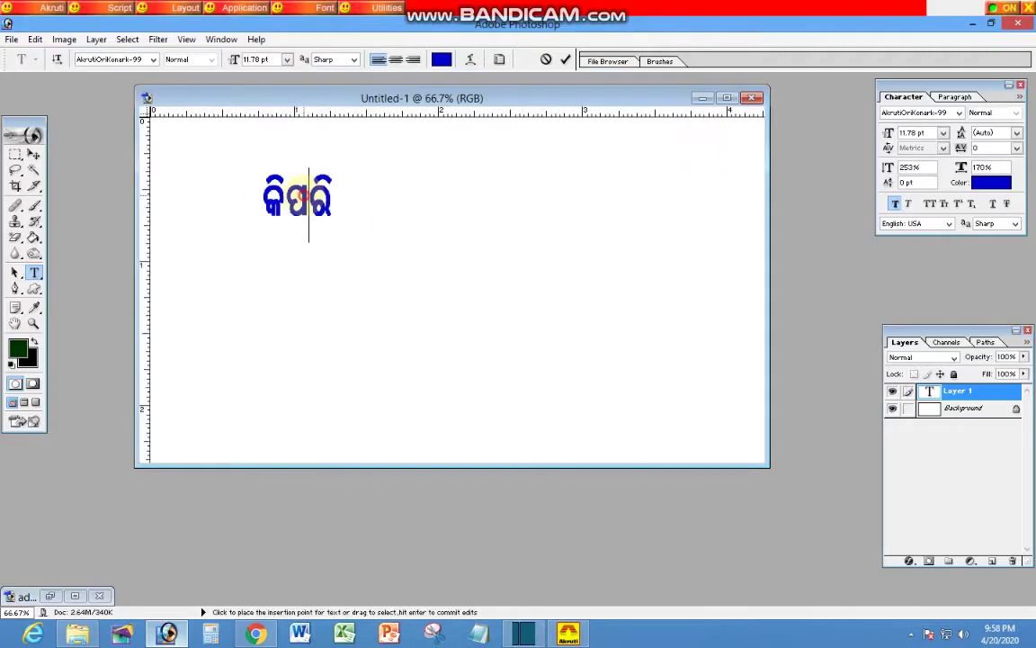
key("ctrl+a")
type("ଅ")
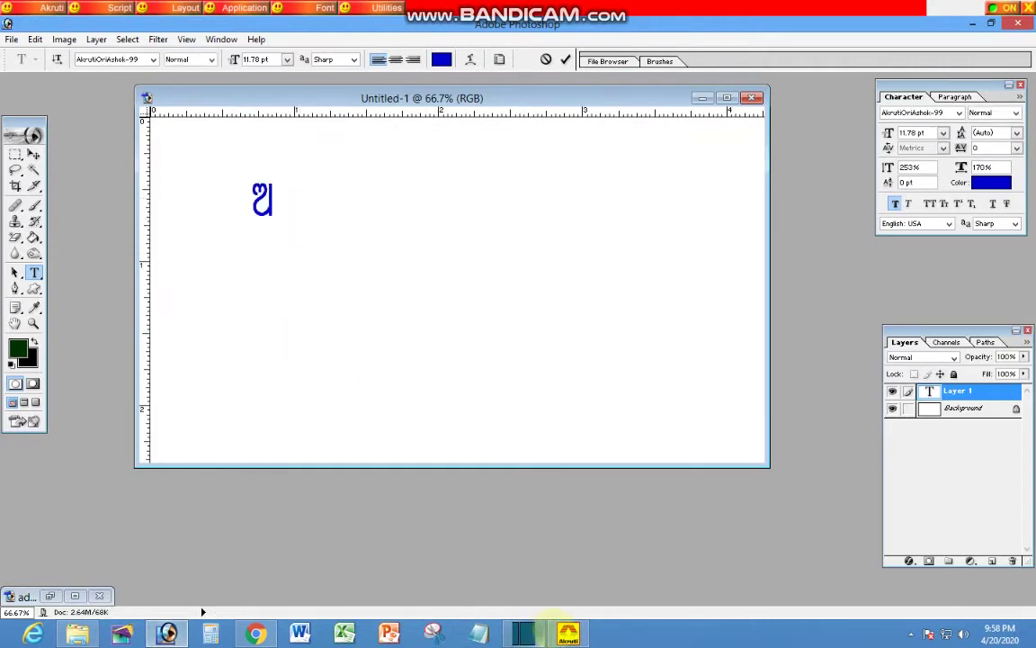
Consult the Oriya keyboard layout reference, then close it
left_click(568, 633)
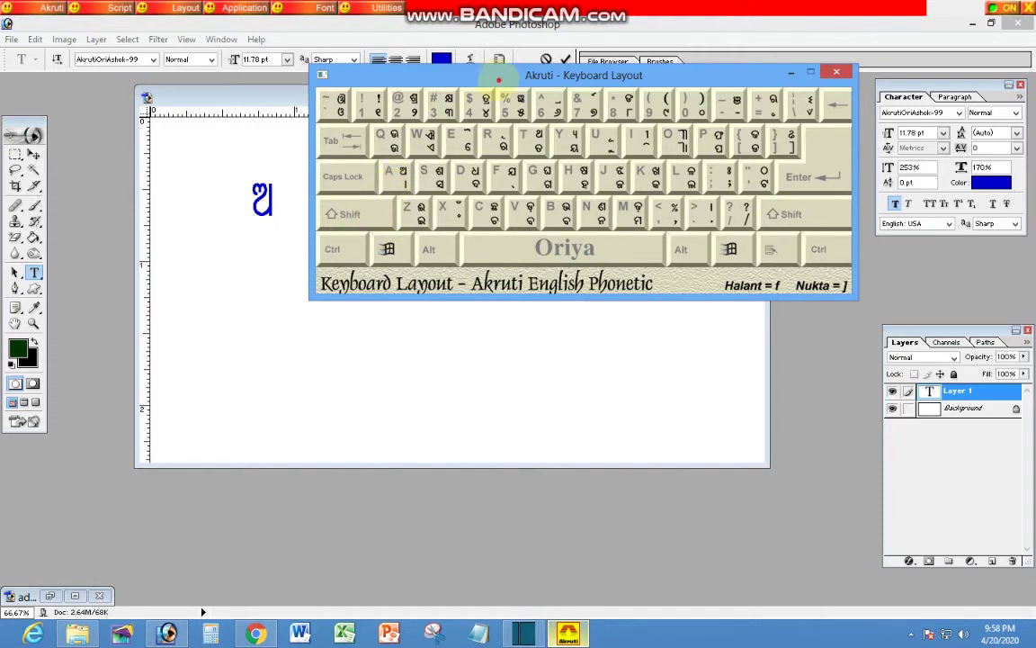
left_click_drag(493, 76, 371, 358)
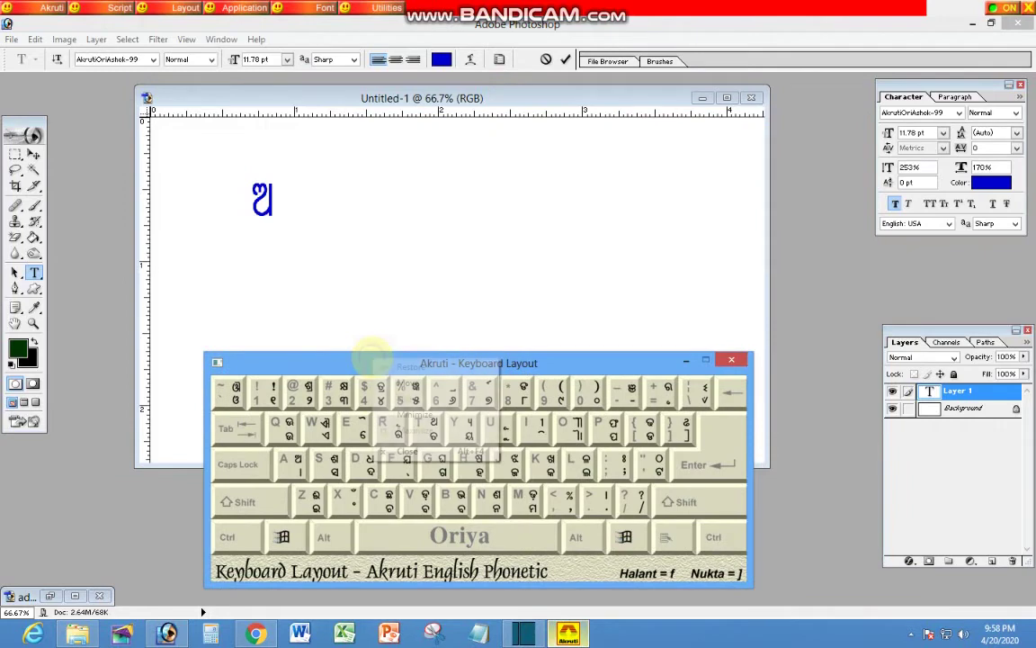
right_click(371, 359)
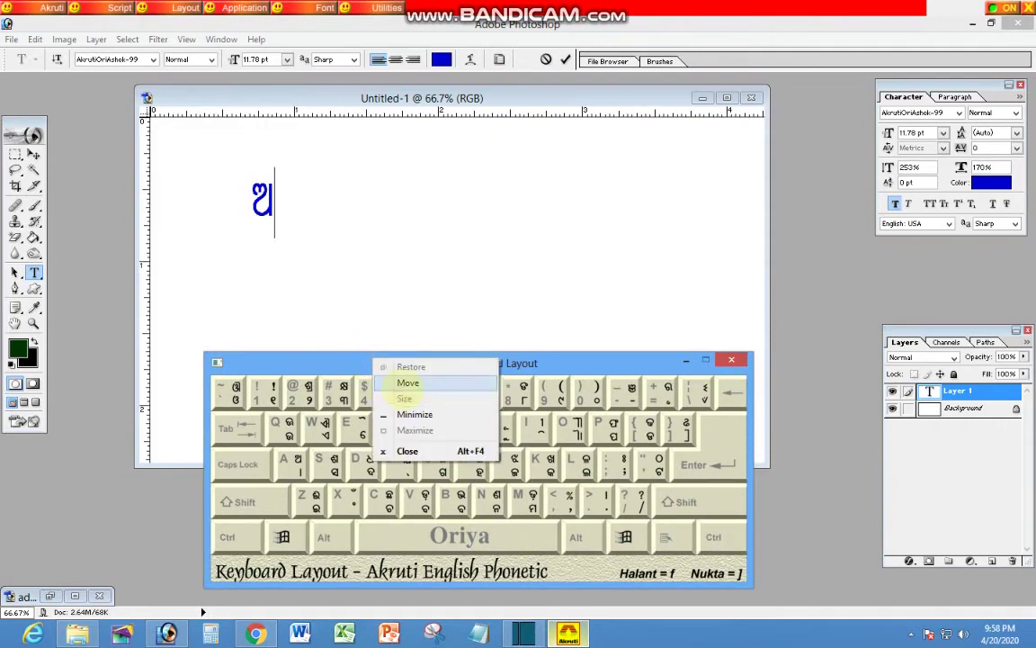
left_click(434, 296)
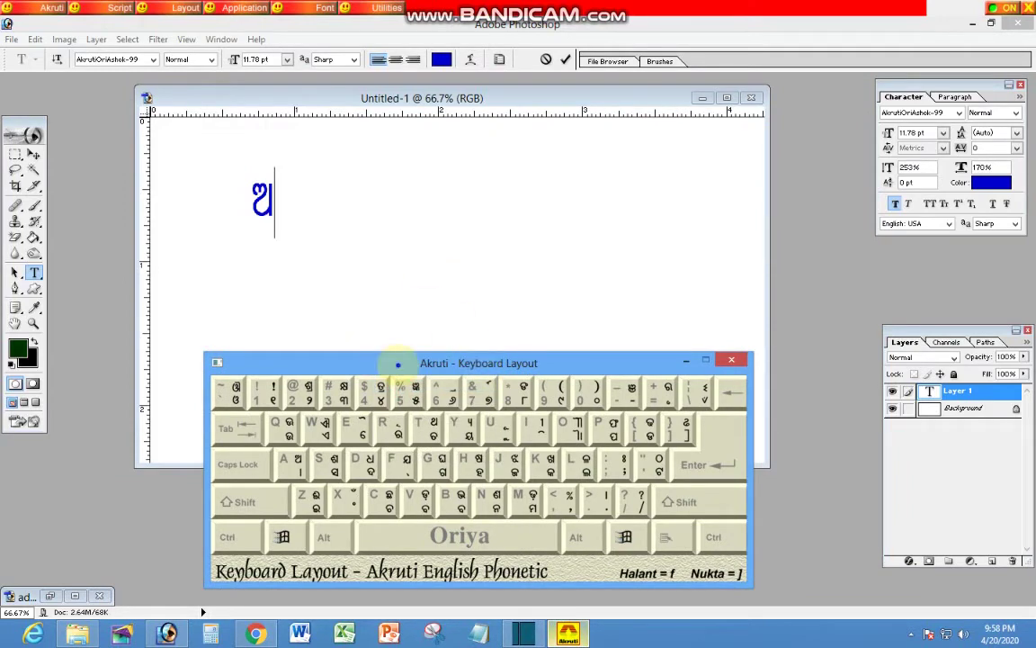
right_click(396, 362)
left_click(430, 520)
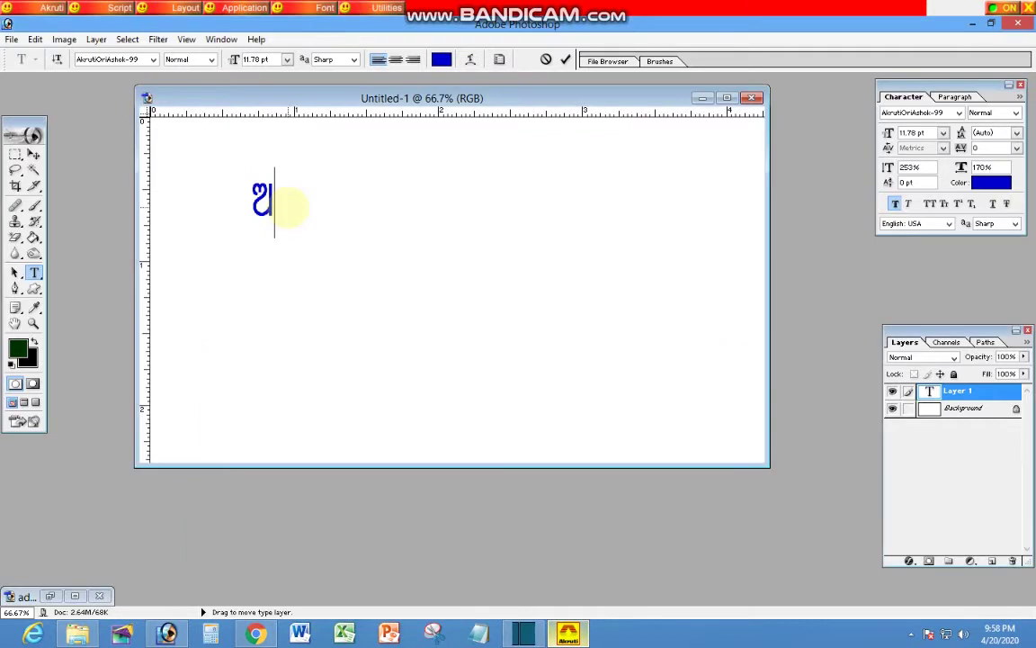
Type the vowel line ଛା ଇ ଈ ଉ ଊ ଋ.. after correcting the earlier letters
type("ଥା")
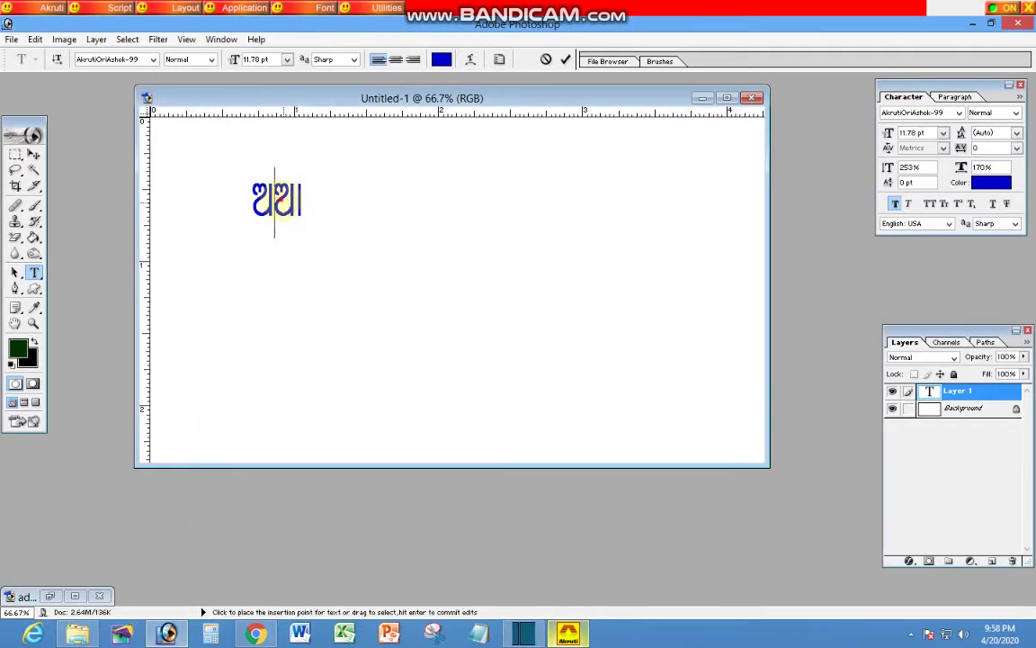
left_click_drag(248, 203, 302, 206)
key("BackSpace")
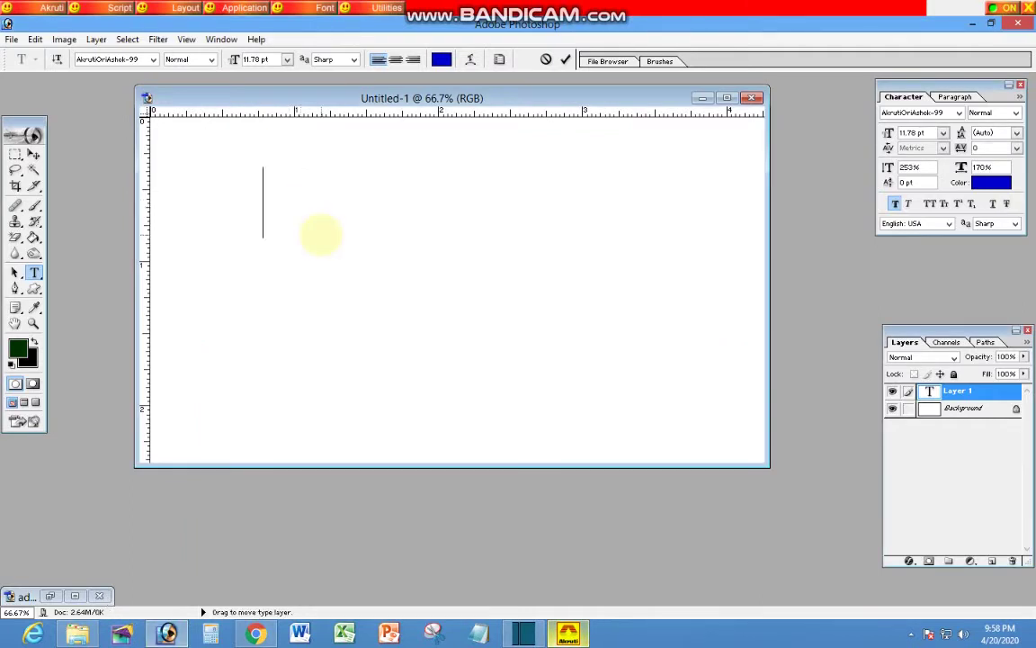
type("ଛି")
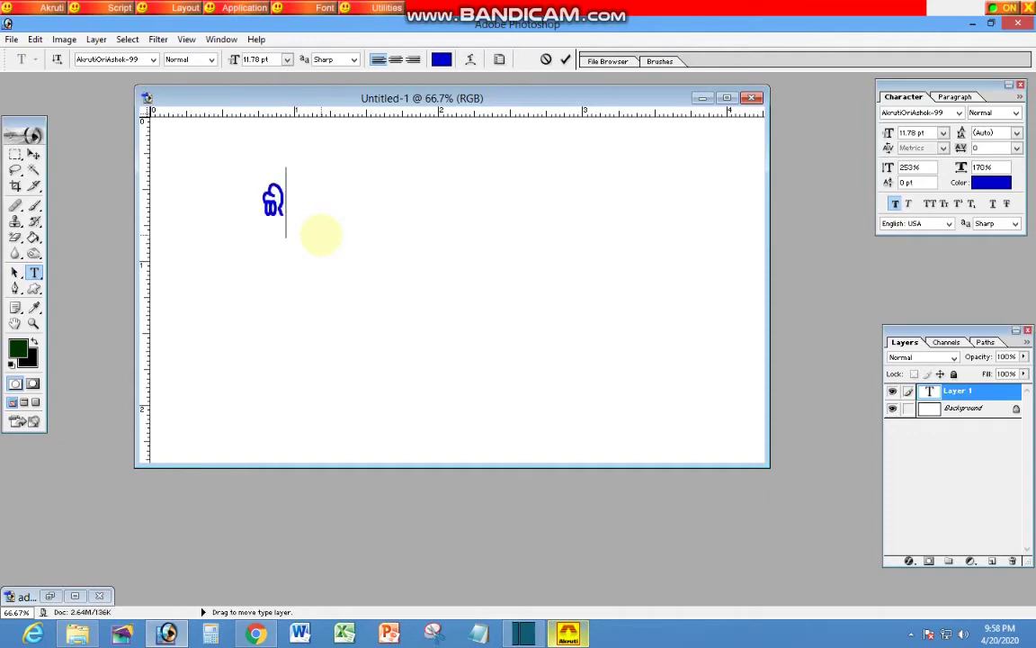
key("BackSpace")
key("BackSpace")
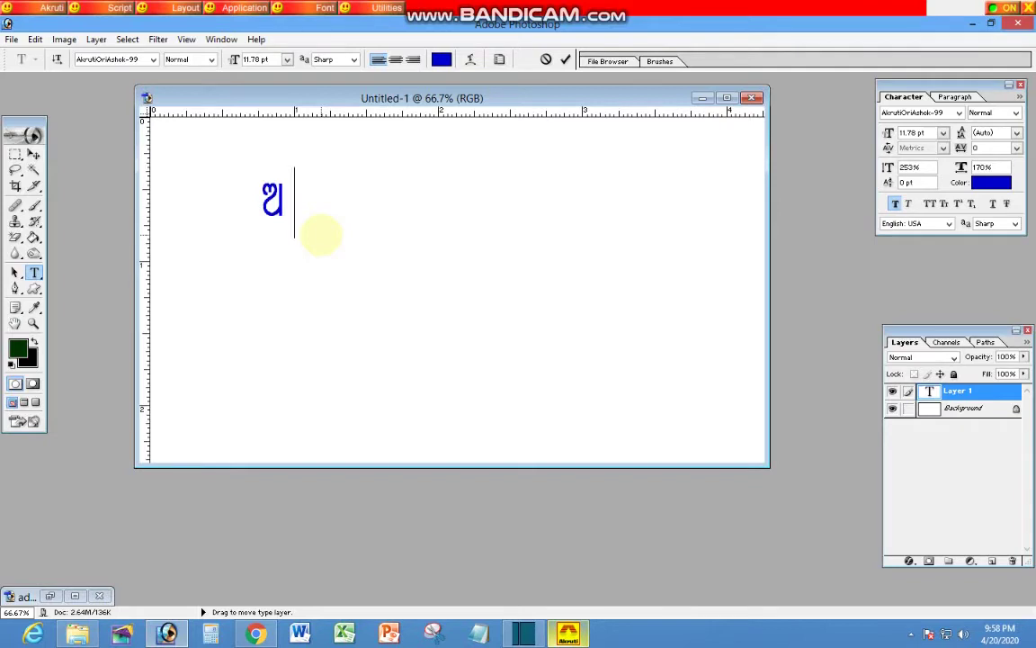
type("ଛା ")
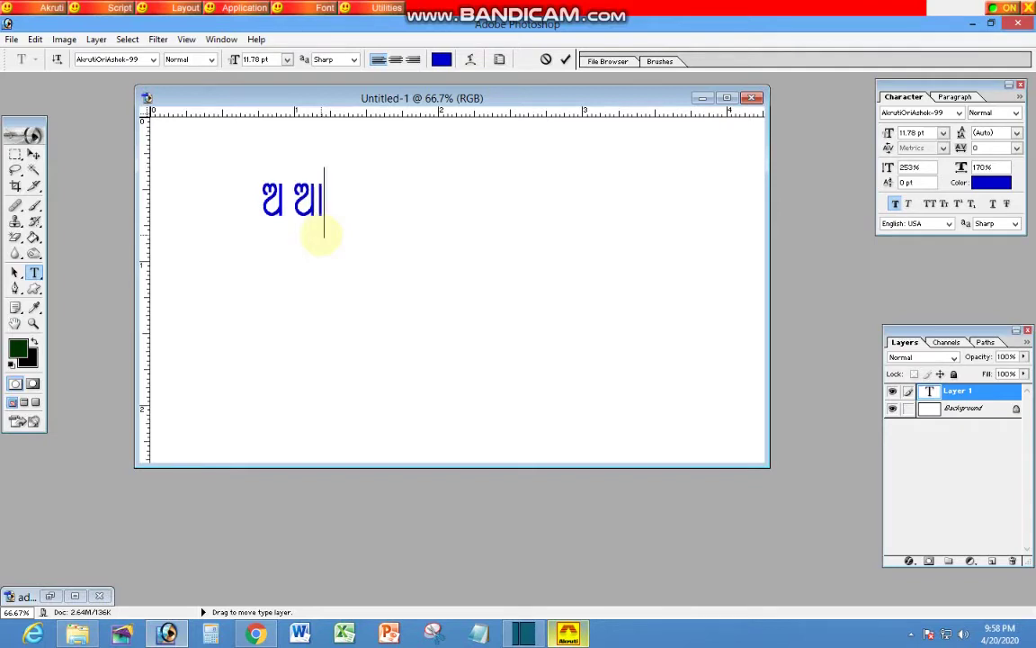
type("ଇ")
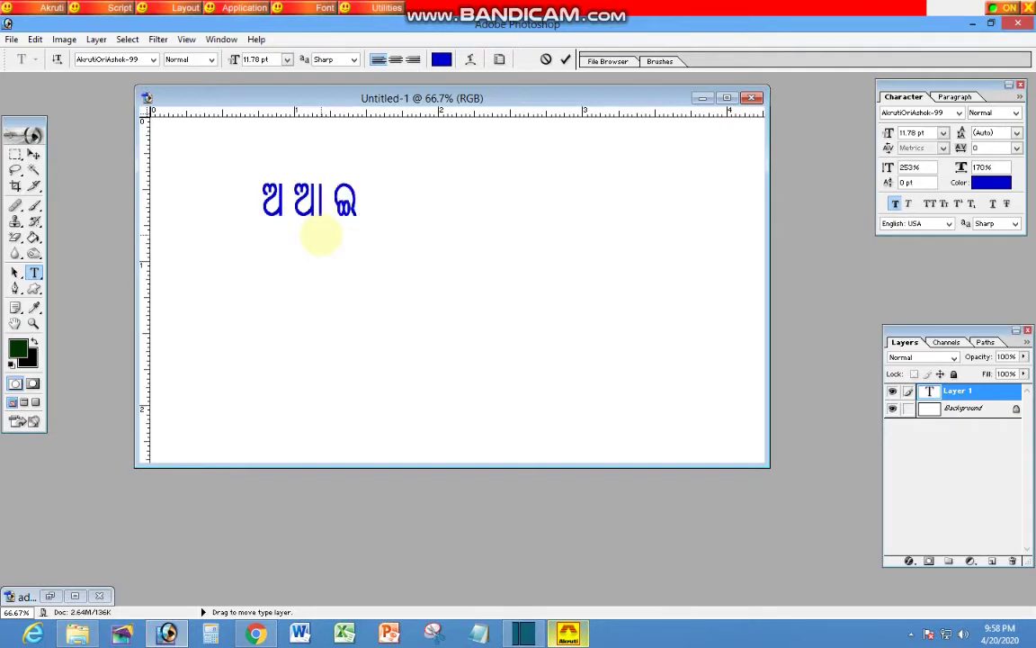
type(" ଈ ")
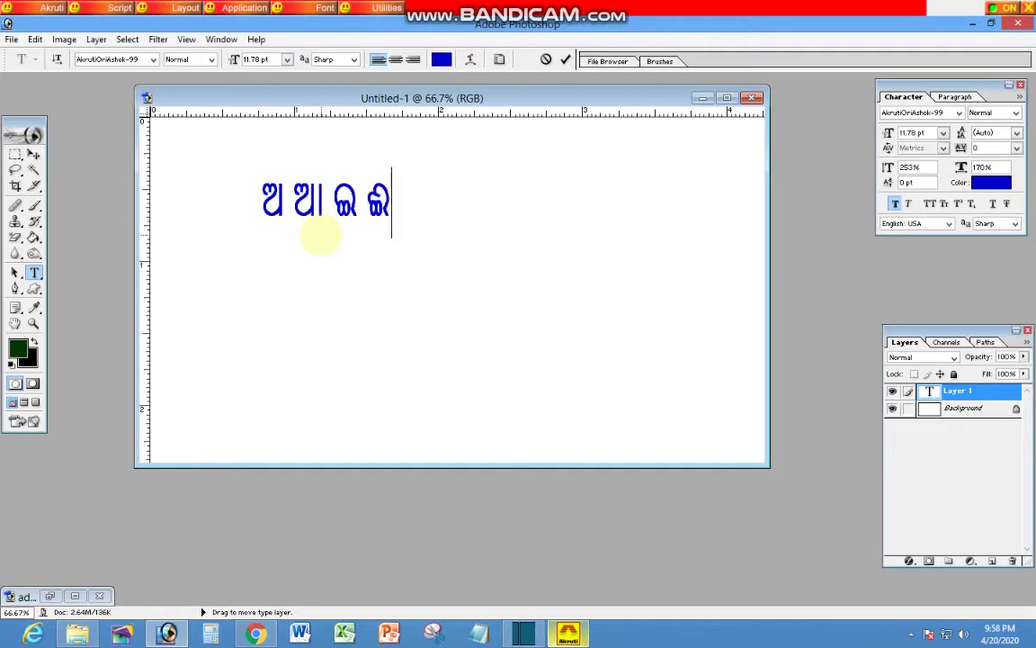
type("ଉ ")
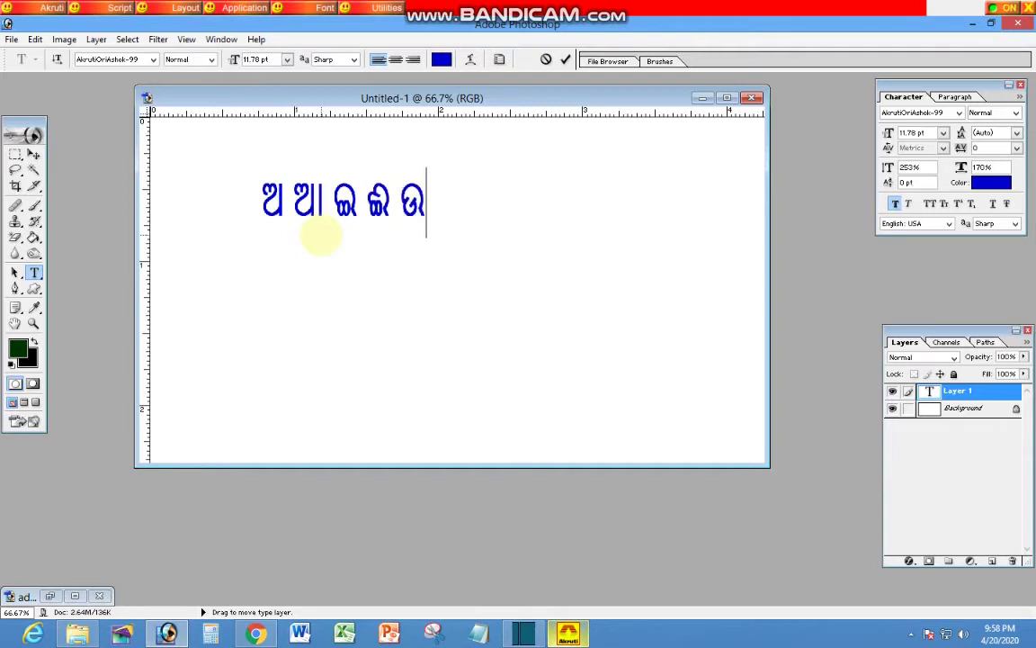
type("ଊ")
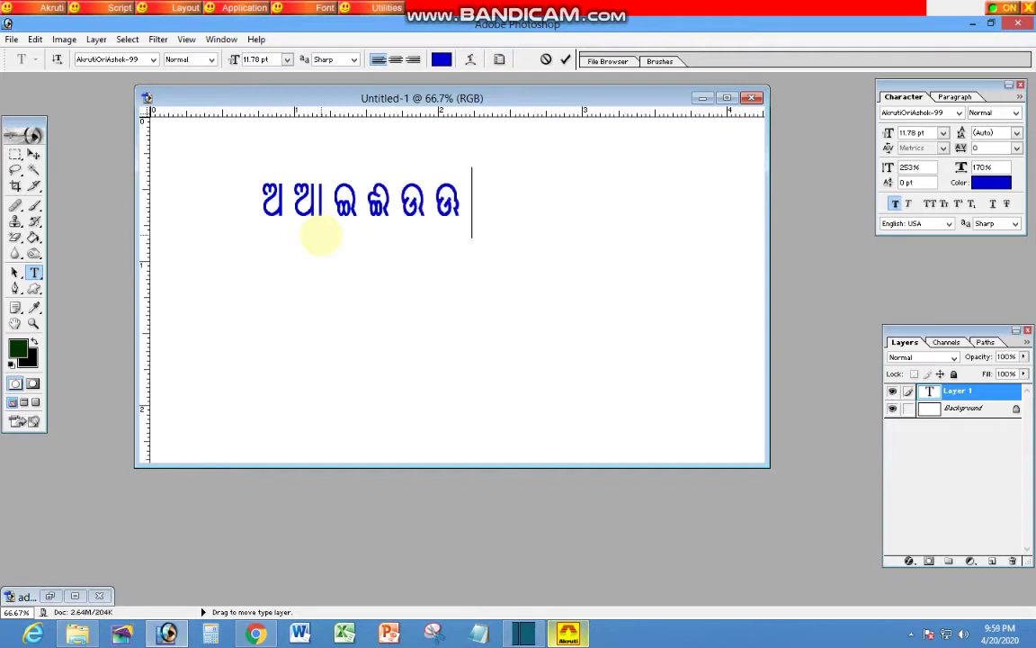
type(" ଋ")
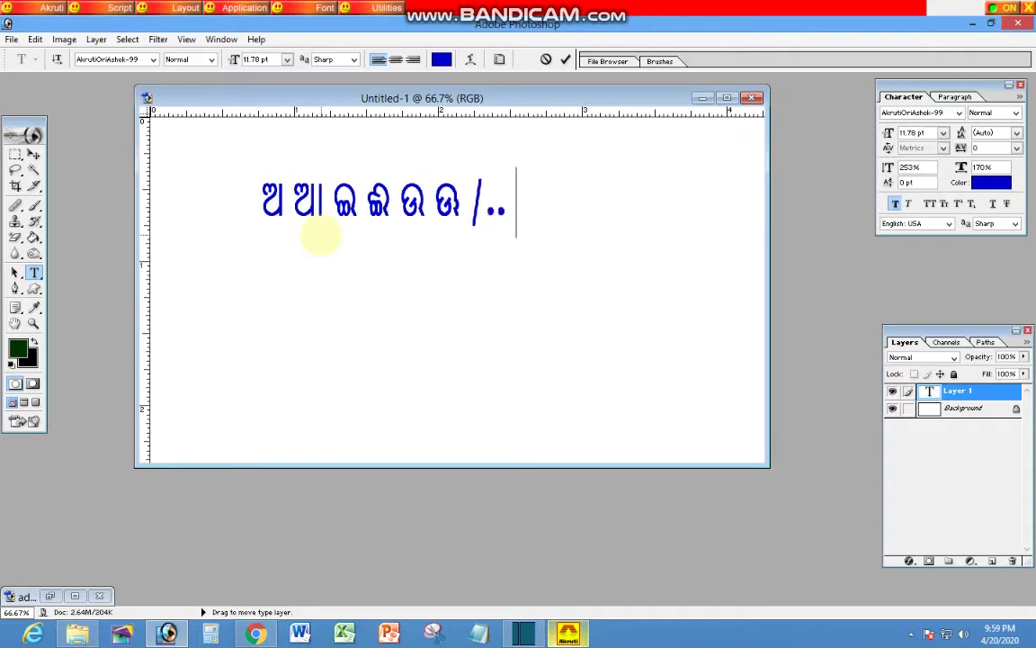
type("..")
Add a second line of conjuncts ଌୃଙ୍କଔ୍କ.... and begin a third line with ଣ୍ଟ
key("Return")
type("ଌ")
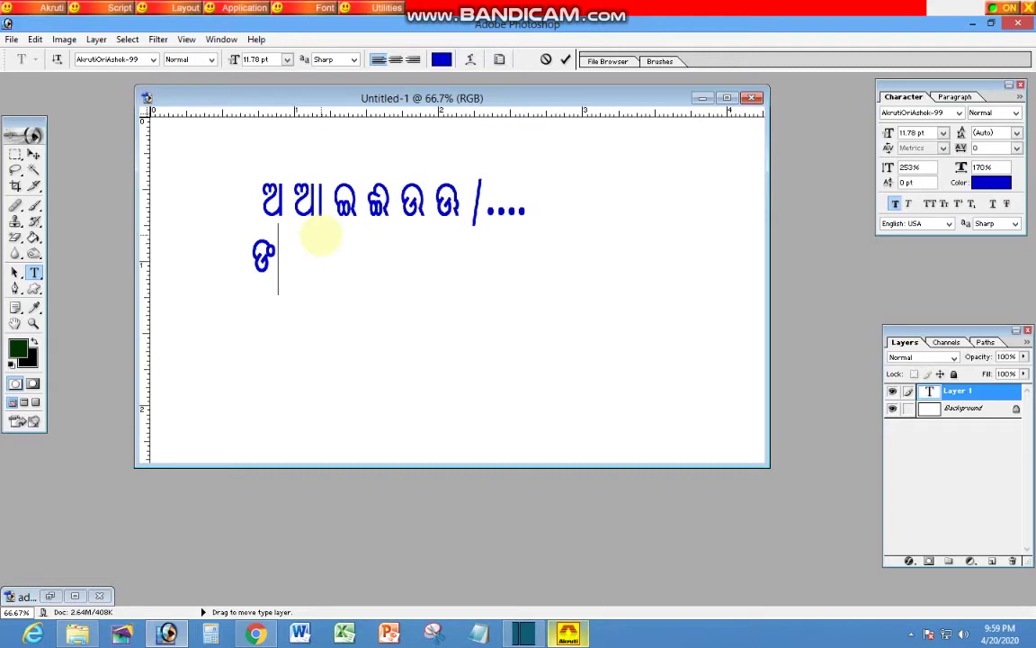
type("ୃ")
type("ଙ୍କ")
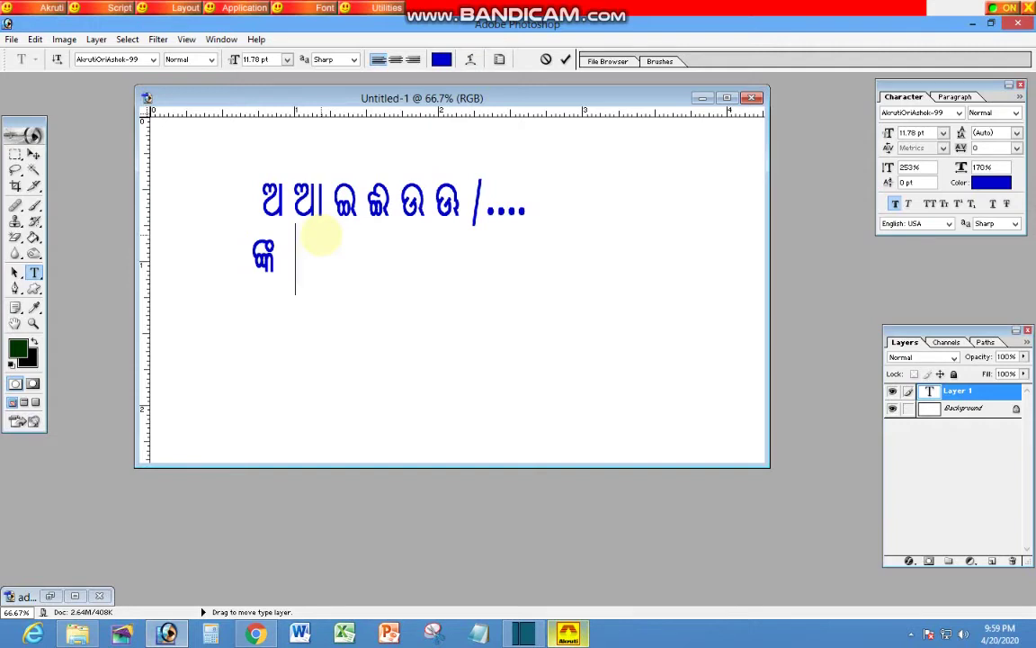
type("ଔ")
type("୍")
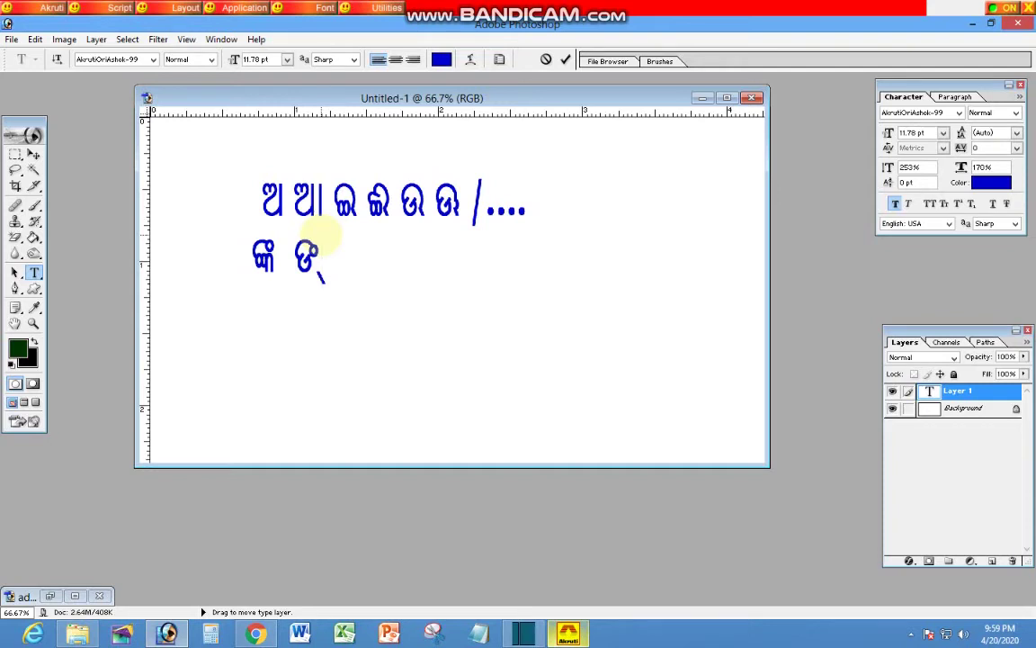
type("କ")
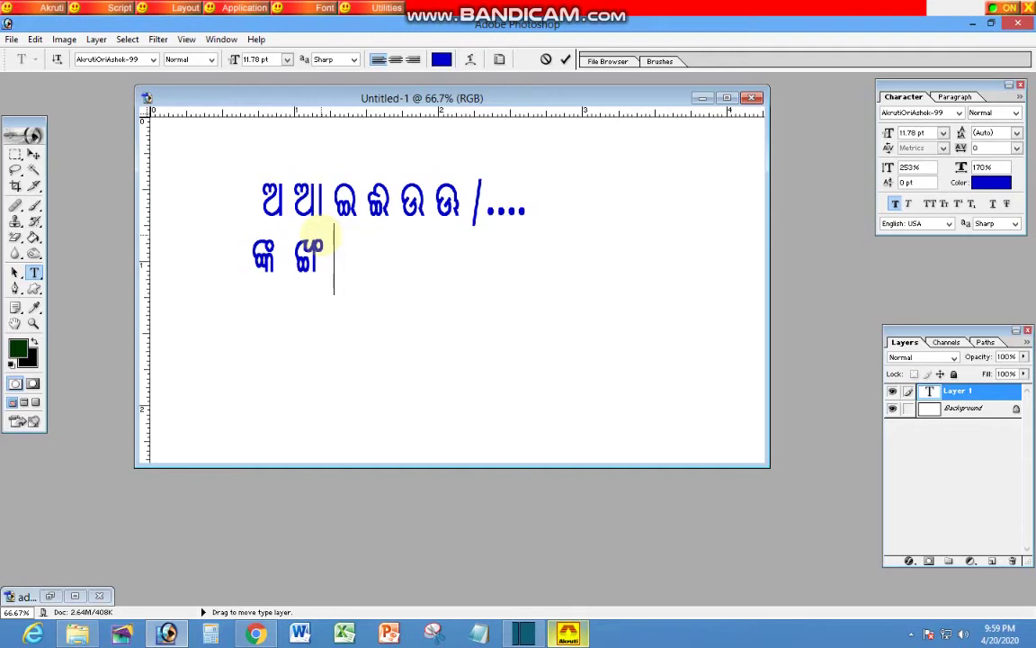
type("....")
key("Return")
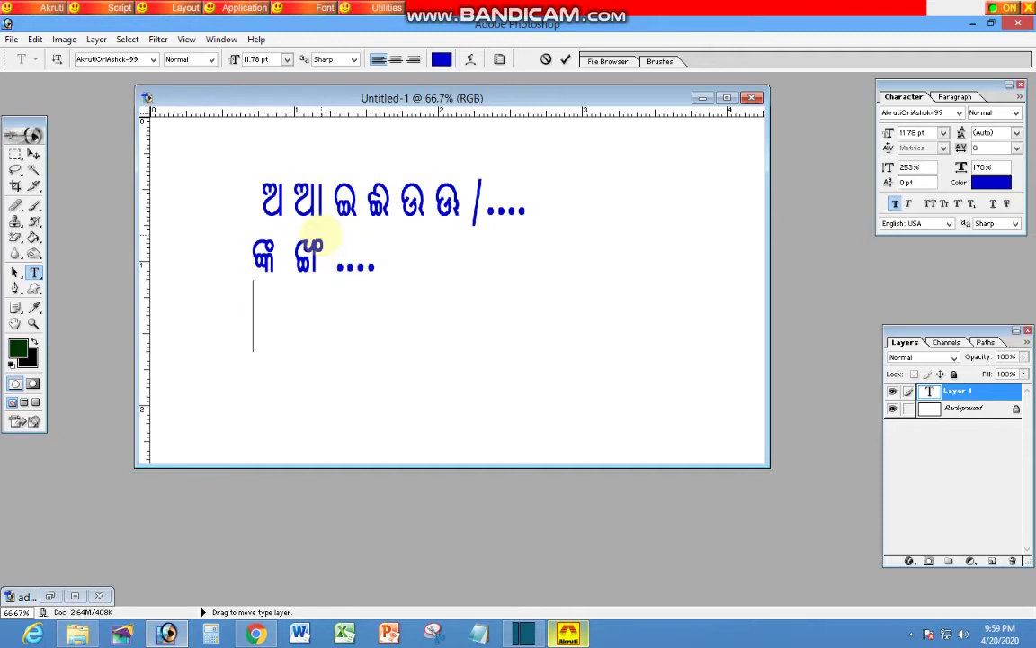
type("ଣ୍ଟ")
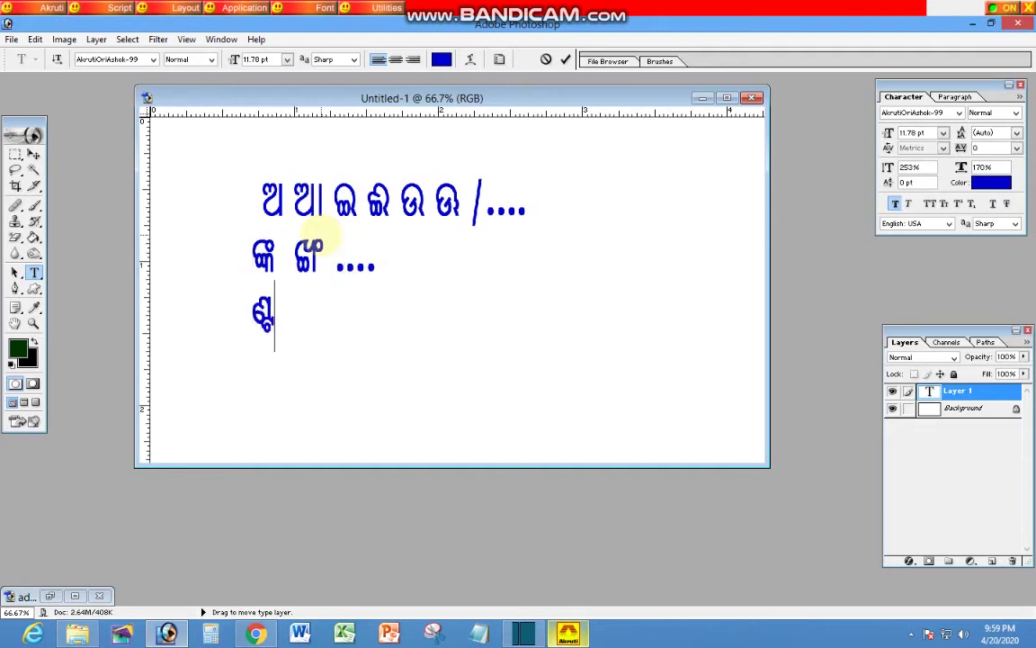
left_click(568, 634)
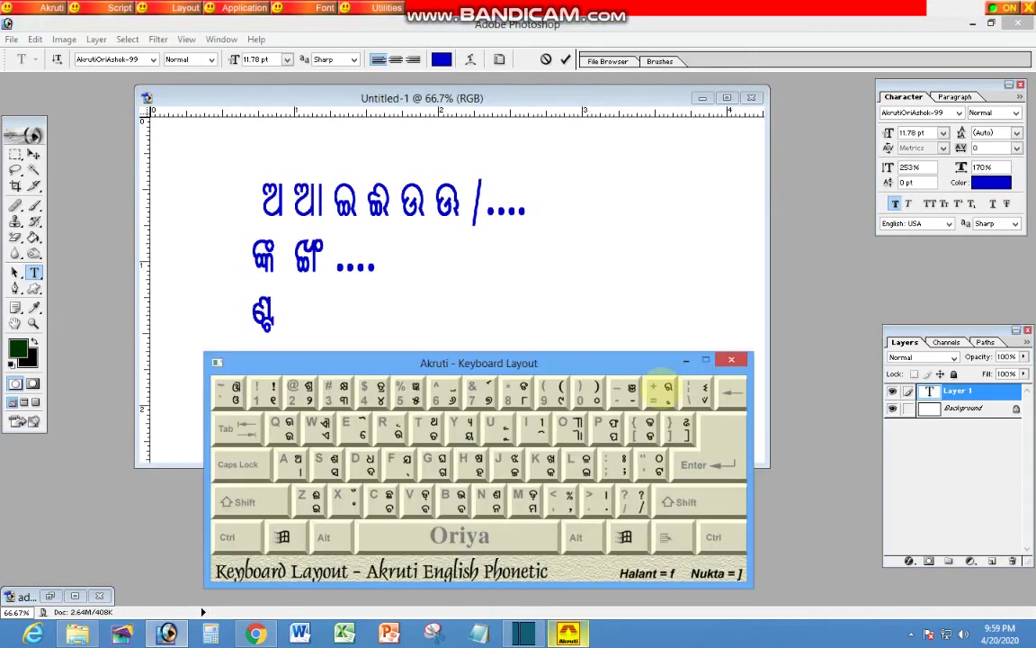
left_click_drag(659, 383, 665, 255)
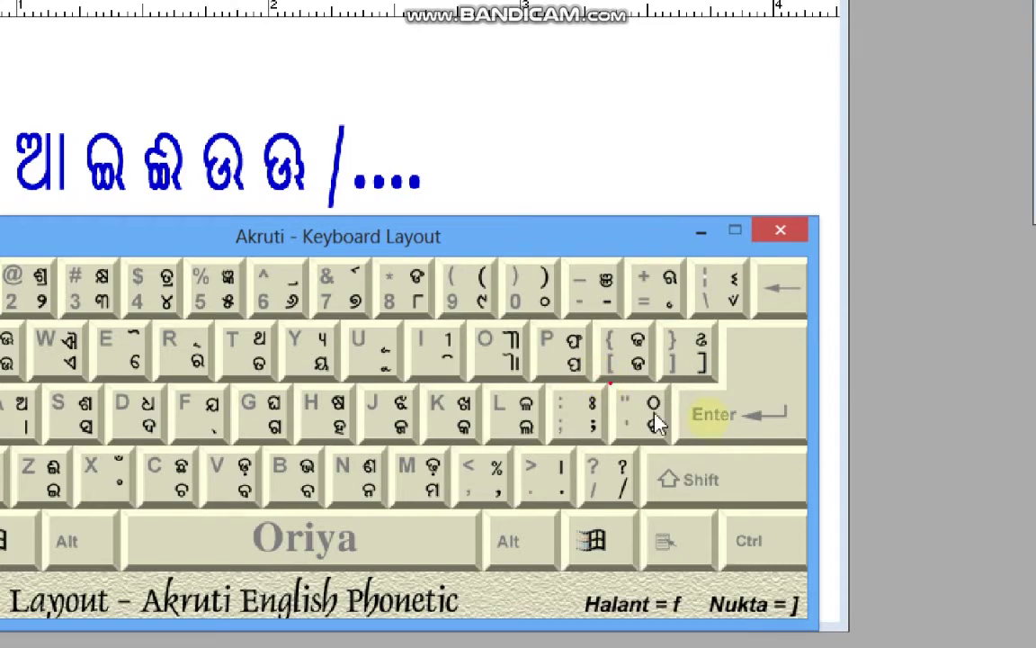
left_click_drag(664, 421, 754, 398)
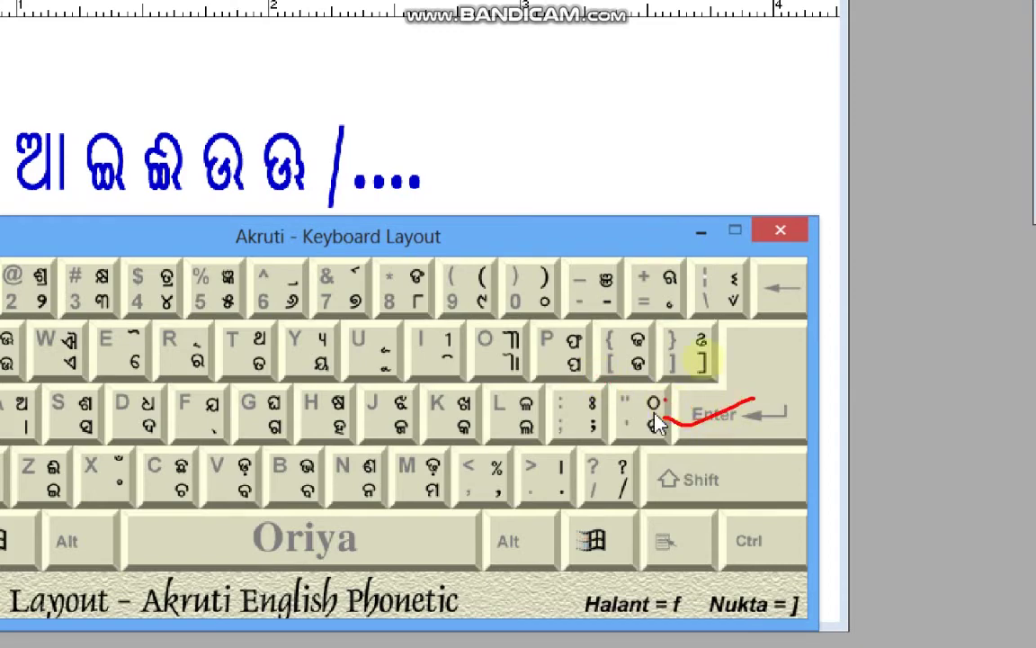
left_click_drag(664, 403, 726, 394)
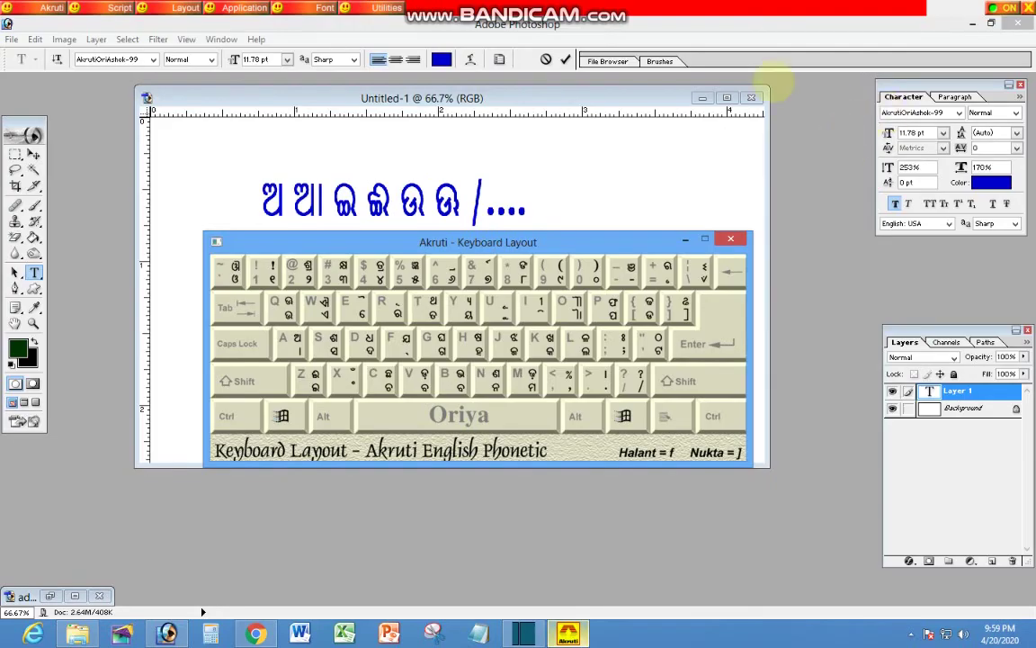
left_click(684, 239)
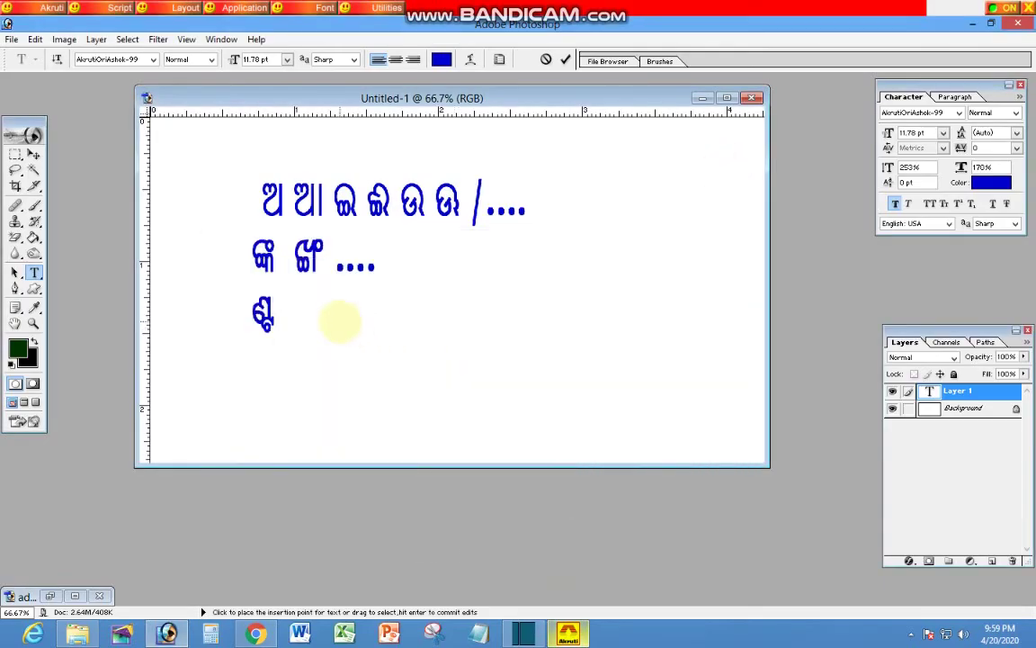
On line three, replace the mistyped ଞ with 'ଝ ଝ .....', then add 'ଇବ ବ ବ'
type("ଞ")
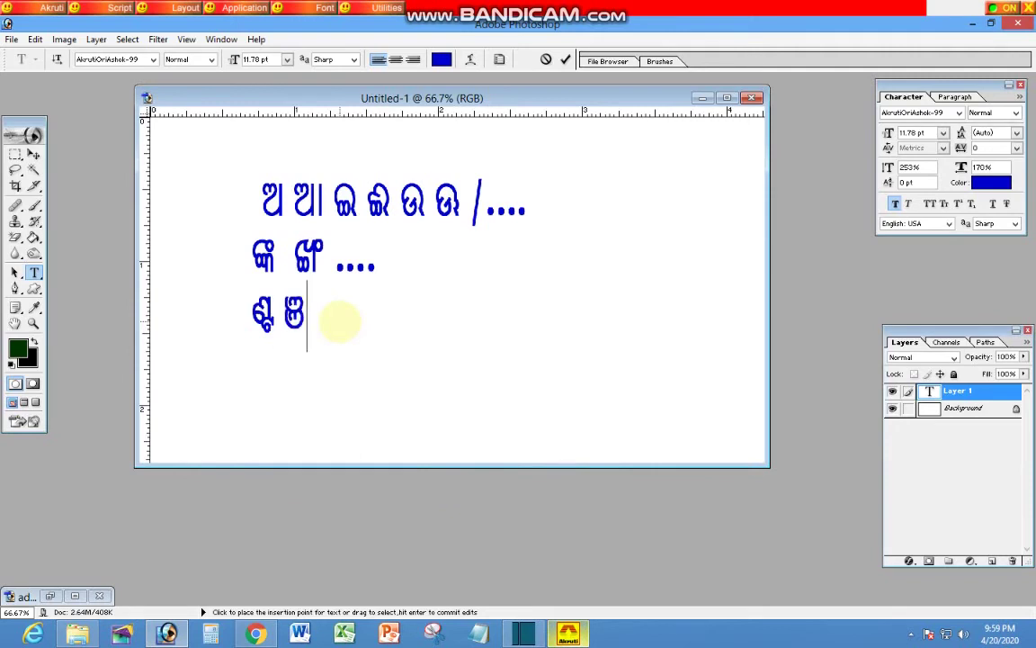
key("BackSpace")
type("ଝ")
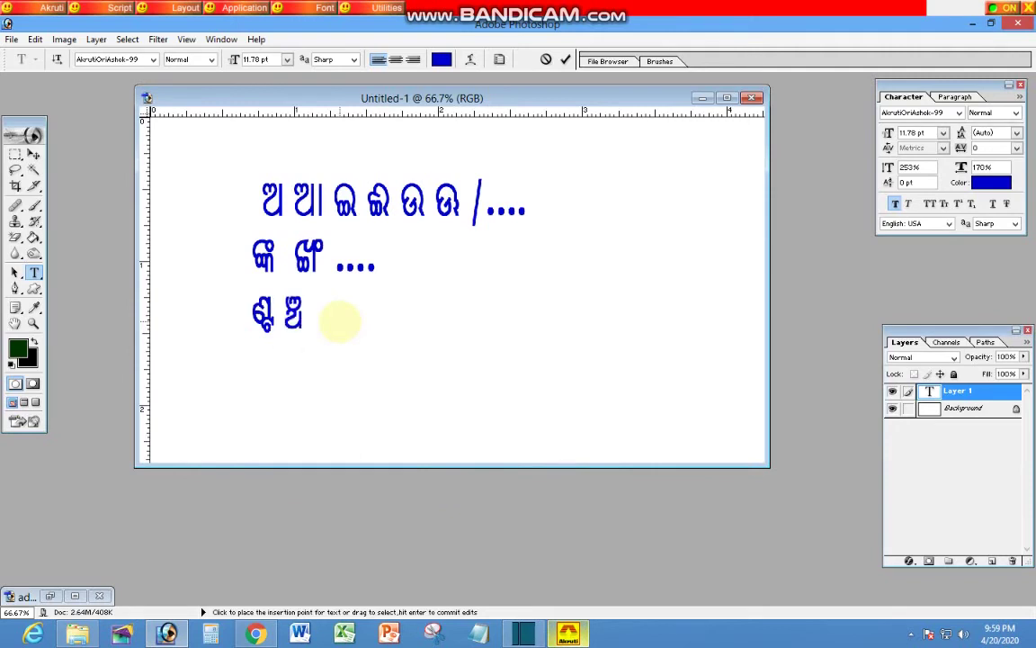
type(" ଝ୍ଜ")
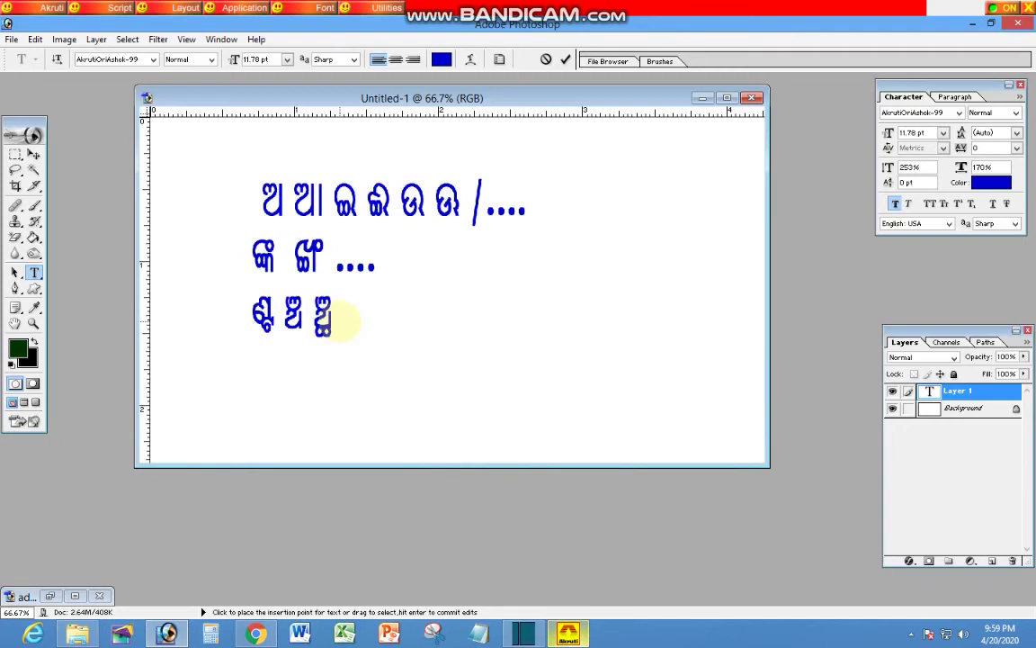
type(" ....")
type(".")
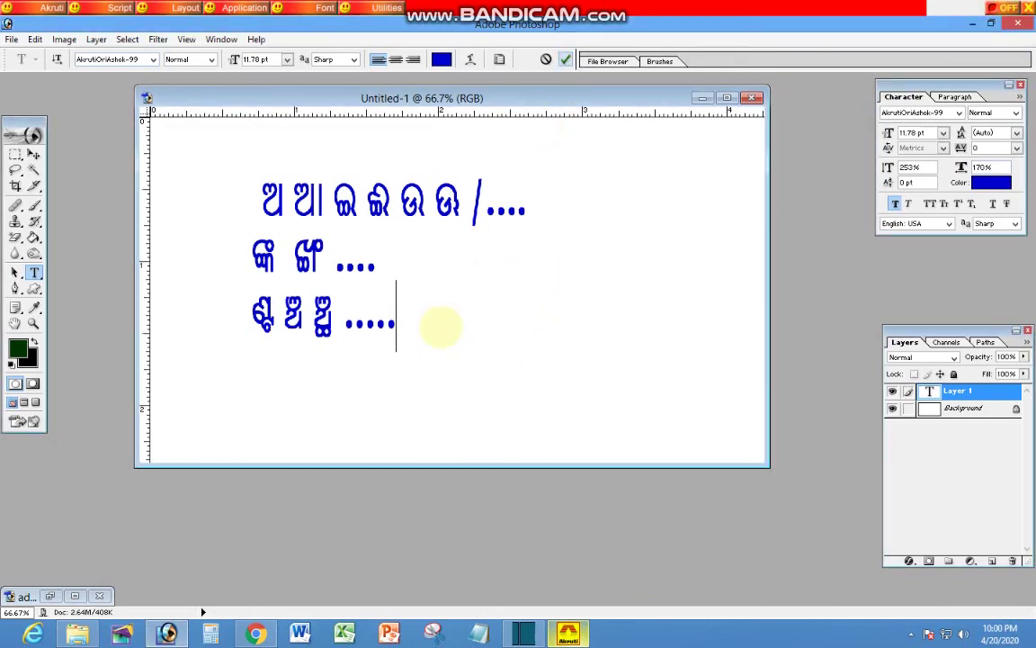
type(" ଇବ ବ ବ")
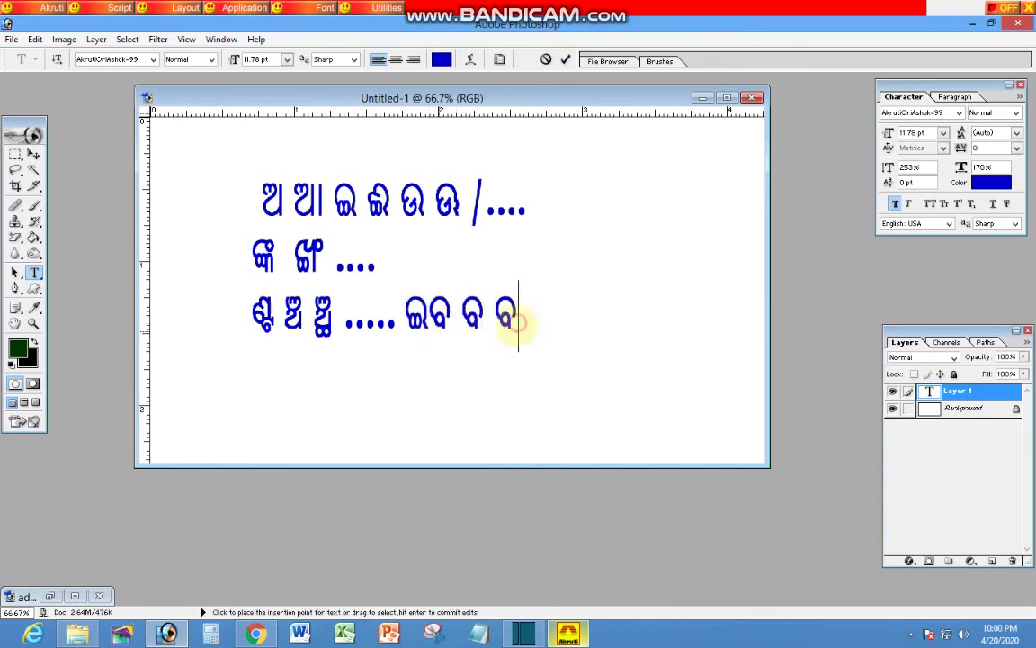
Select the third line up to ଇବ and commit the text edit
key("shift+Home")
left_click(431, 323)
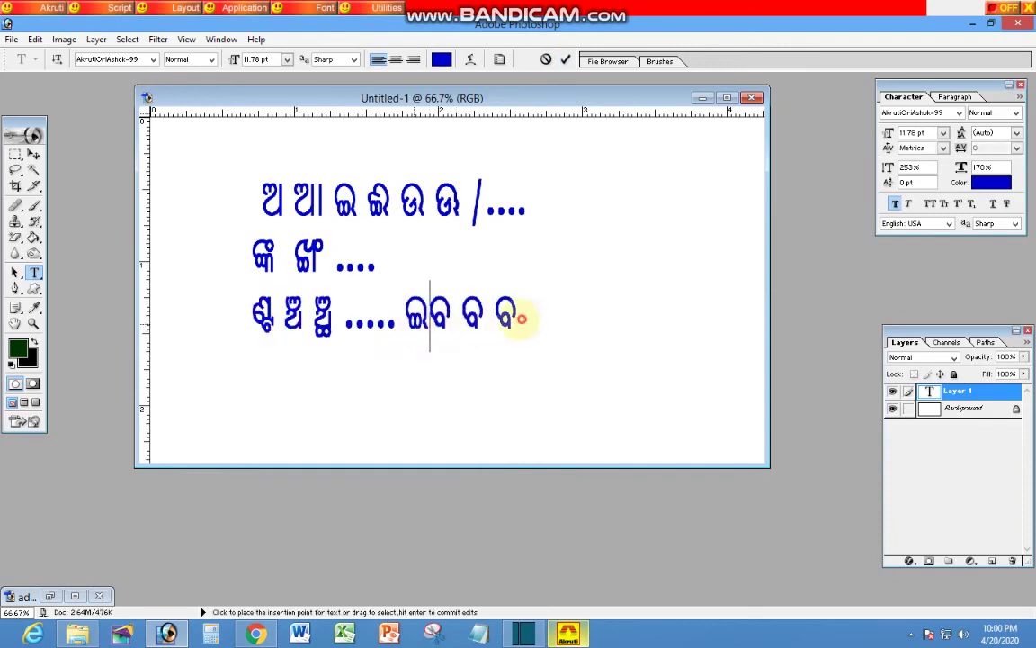
key("shift+Home")
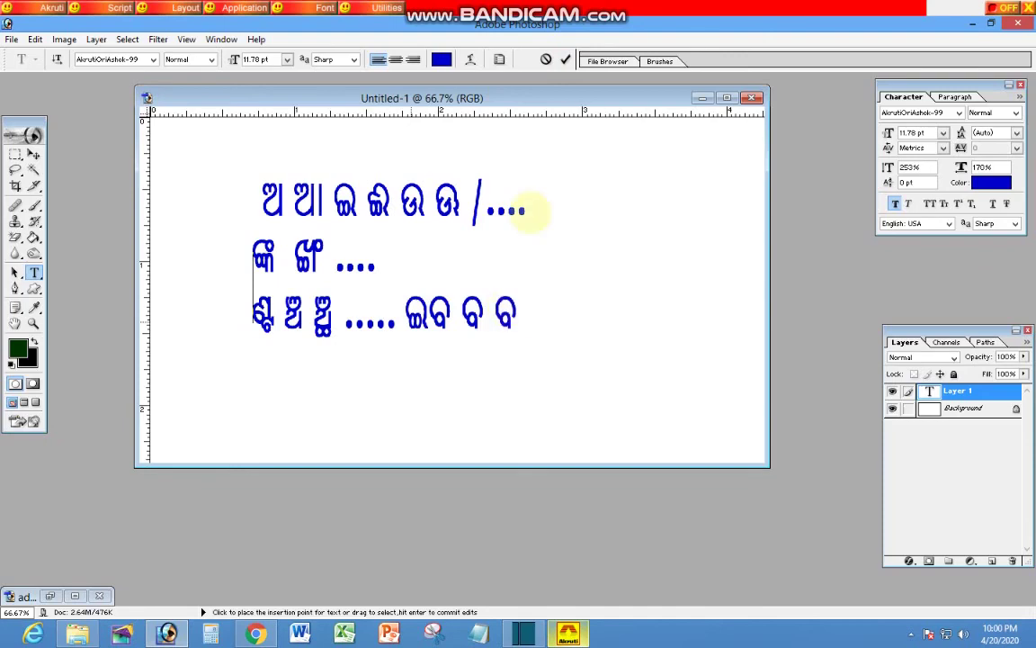
left_click(565, 59)
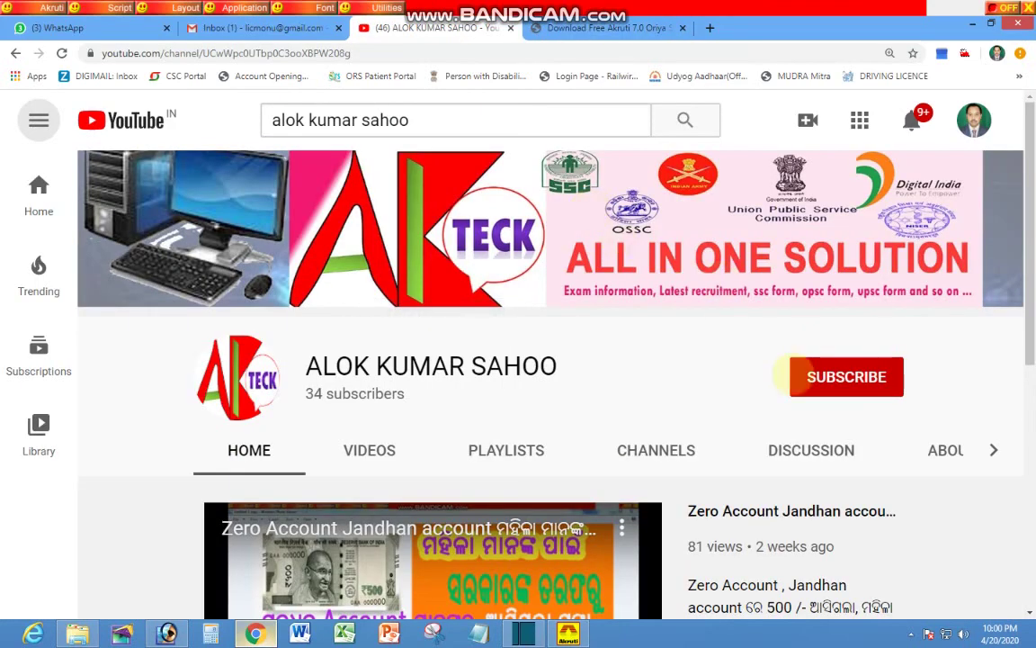
Switch to Chrome to show the YouTube channel home page with 34 subscribers
left_click(693, 635)
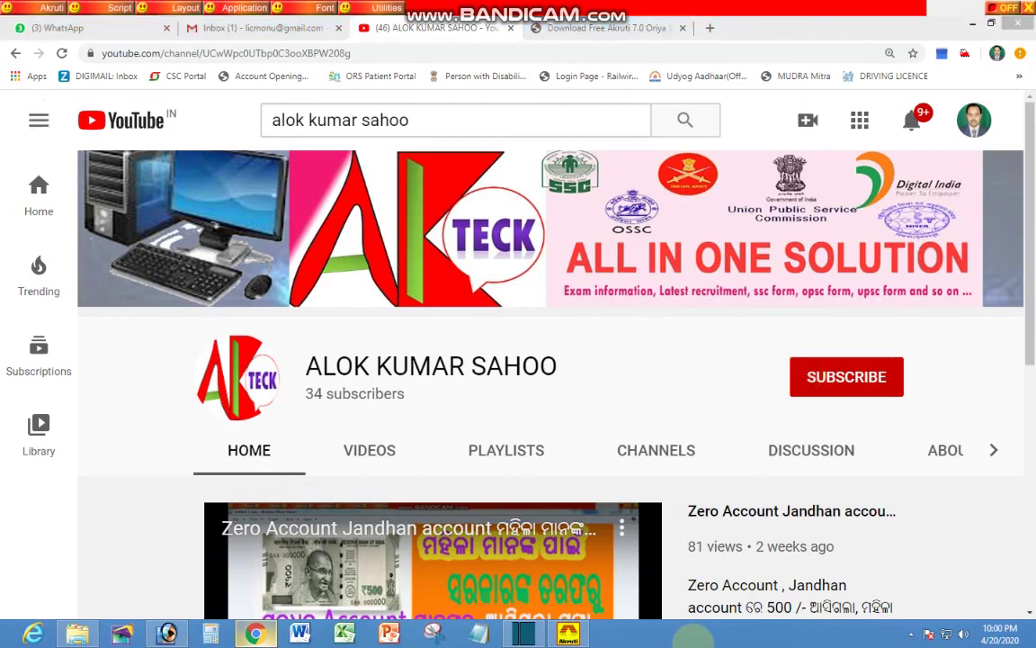